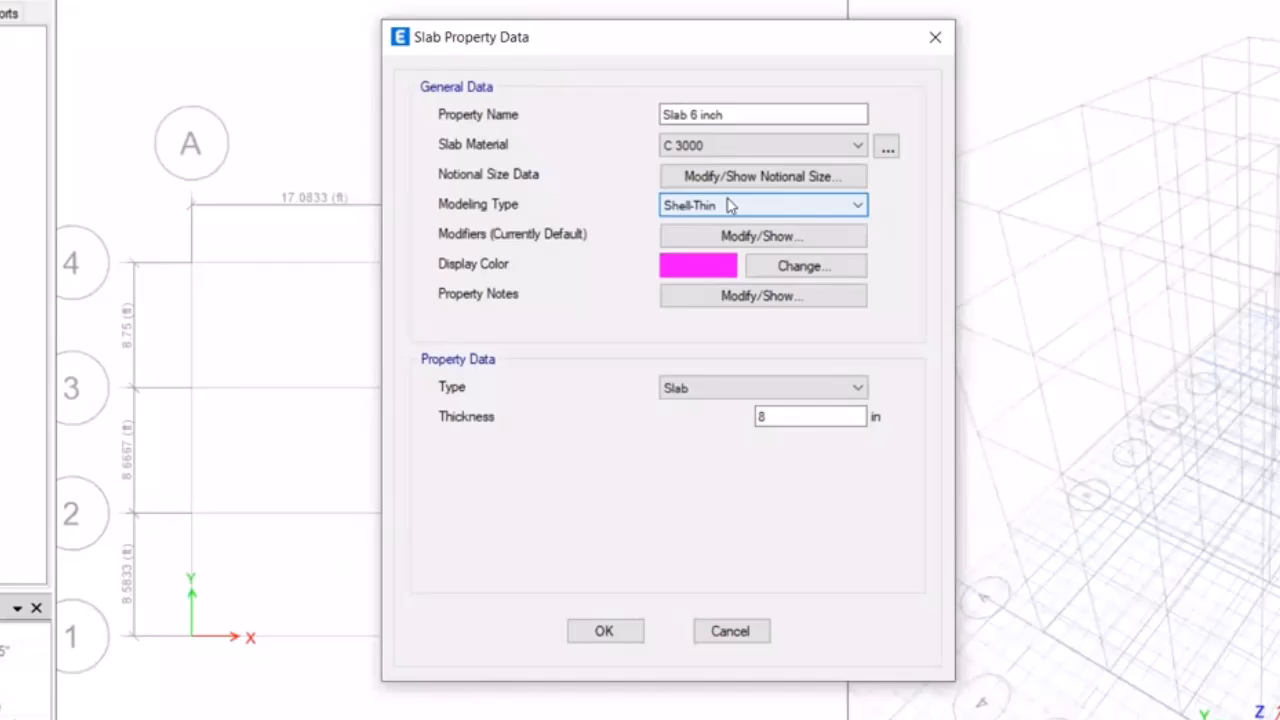
Keep the slab's type as Slab, set its thickness to 6 in, and open its stiffness modifiers.
click(741, 391)
click(741, 391)
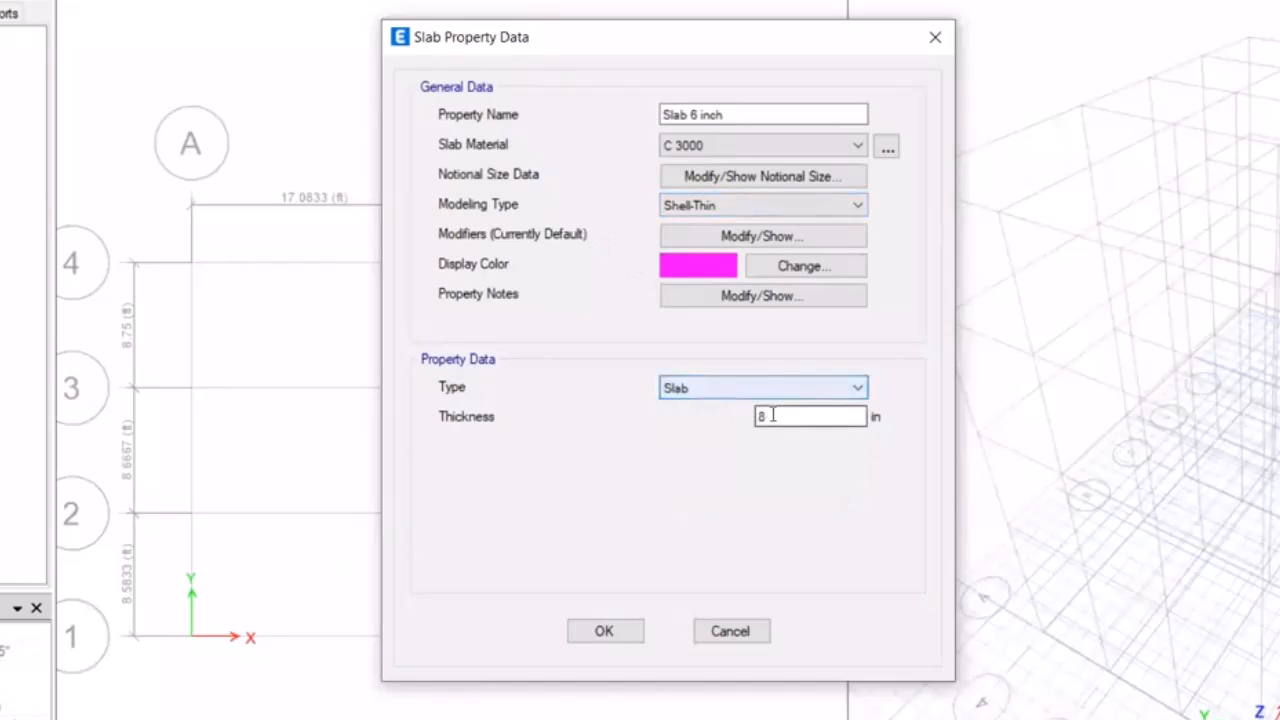
drag(764, 416, 698, 419)
text(6)
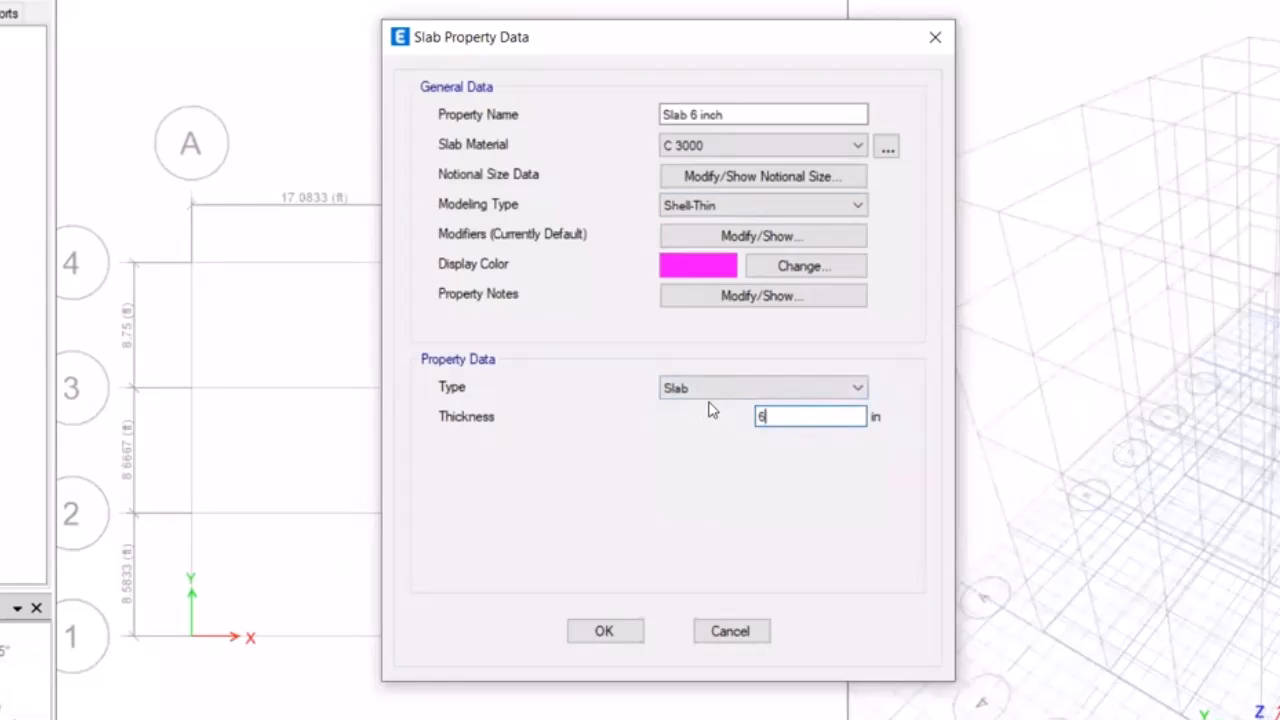
click(718, 244)
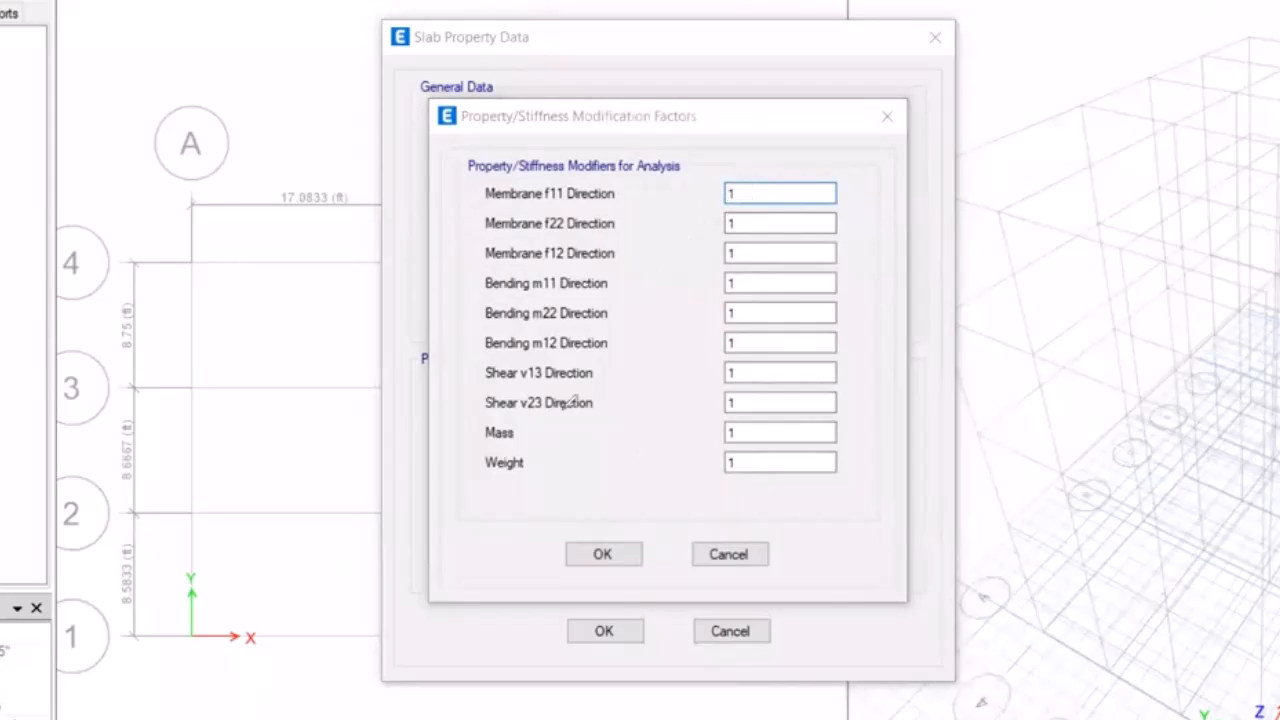
mouse_move(488, 177)
mouse_down()
mouse_move(457, 309)
mouse_move(506, 353)
mouse_up()
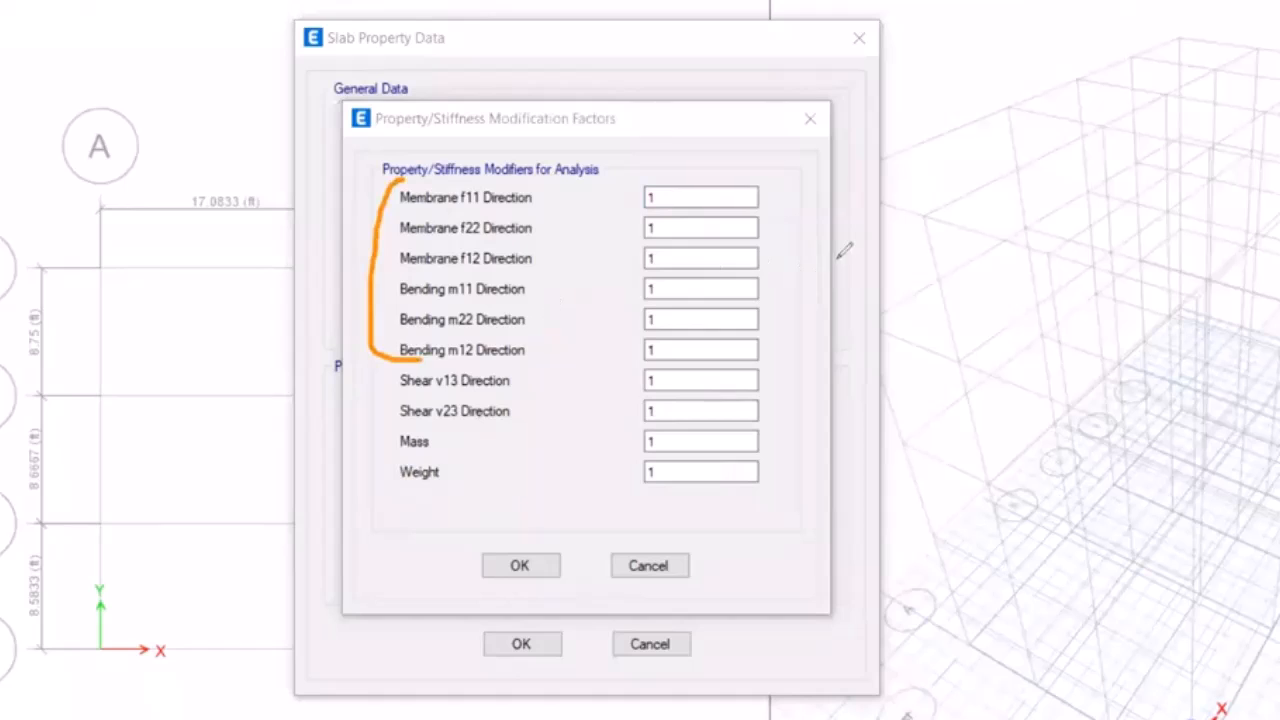
mouse_move(1155, 216)
mouse_down()
mouse_move(848, 268)
mouse_move(868, 420)
mouse_move(1172, 403)
mouse_up()
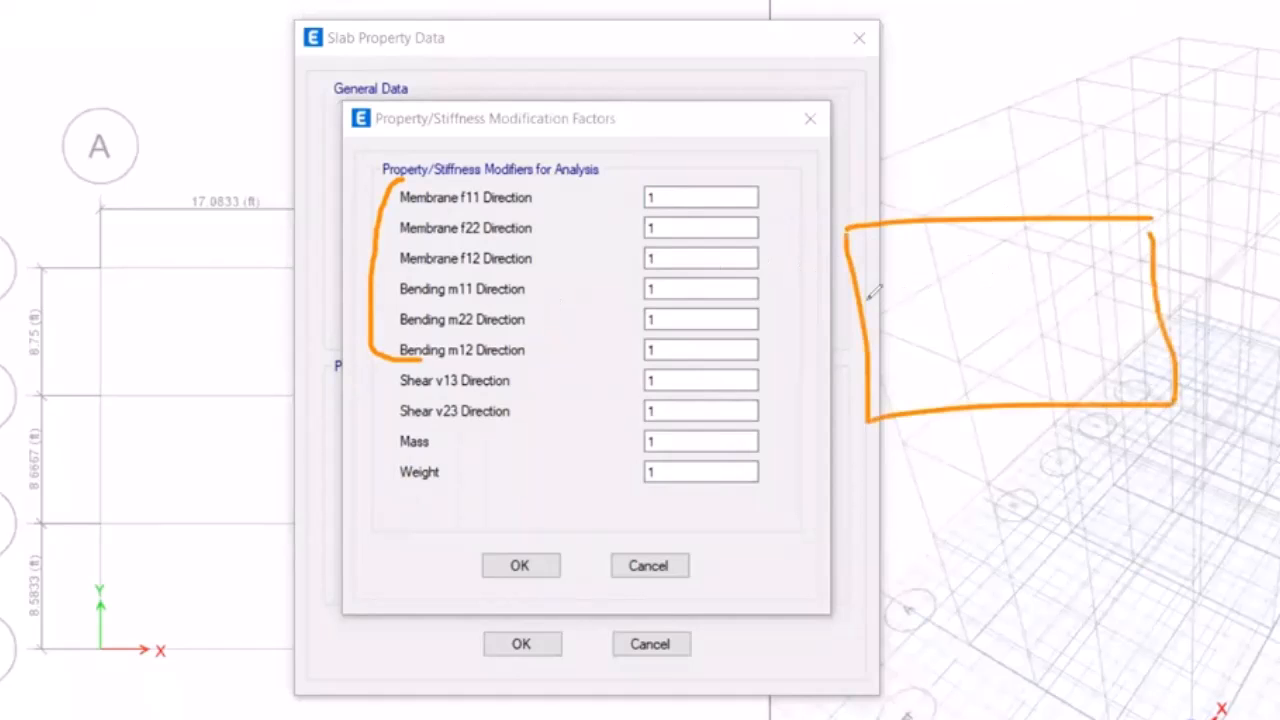
drag(866, 300, 1160, 291)
drag(1008, 215, 1038, 405)
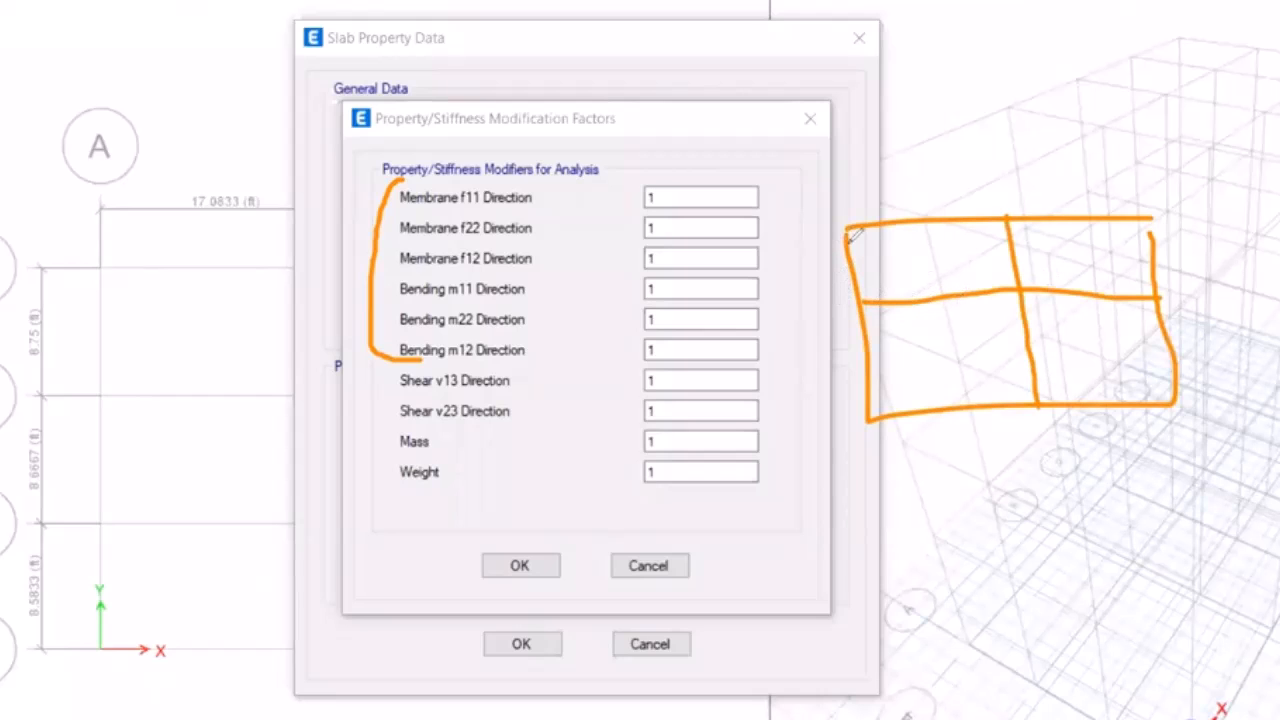
mouse_move(848, 230)
mouse_down()
mouse_move(1015, 318)
mouse_move(1135, 240)
mouse_up()
drag(868, 408, 1178, 392)
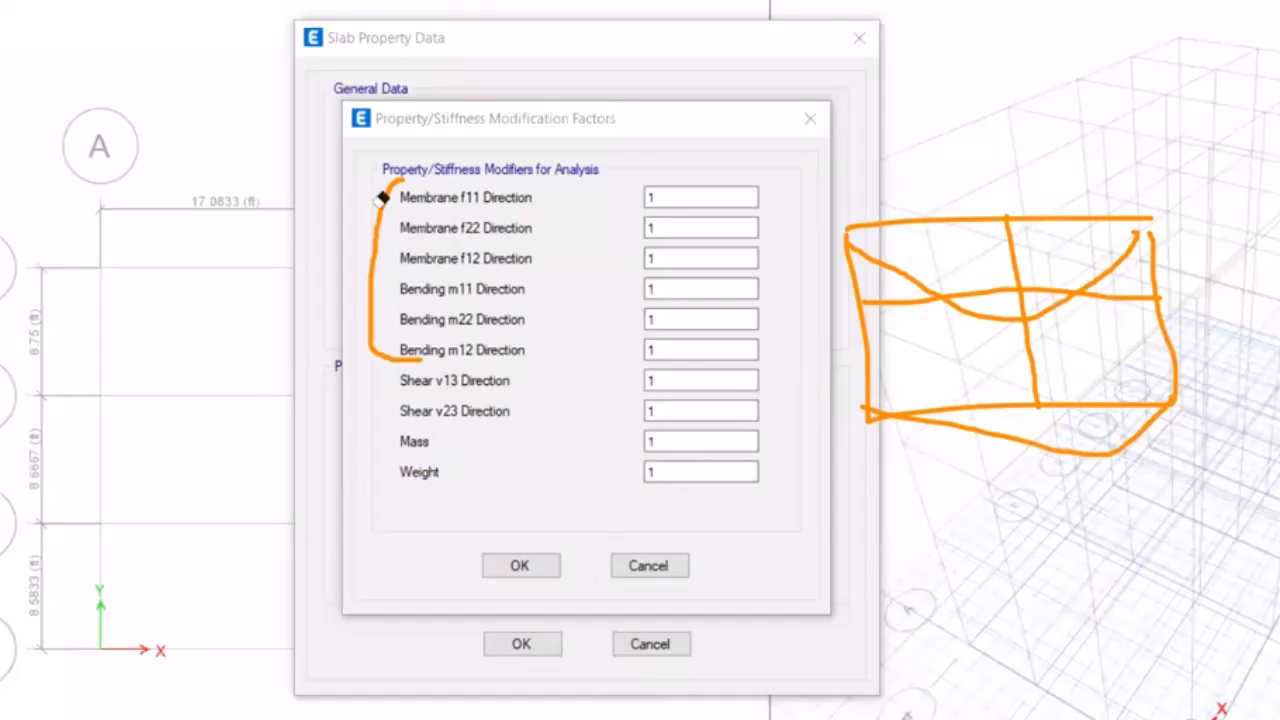
drag(384, 197, 384, 440)
mouse_move(1006, 248)
mouse_down()
mouse_move(1003, 222)
mouse_move(1022, 428)
mouse_move(789, 382)
mouse_up()
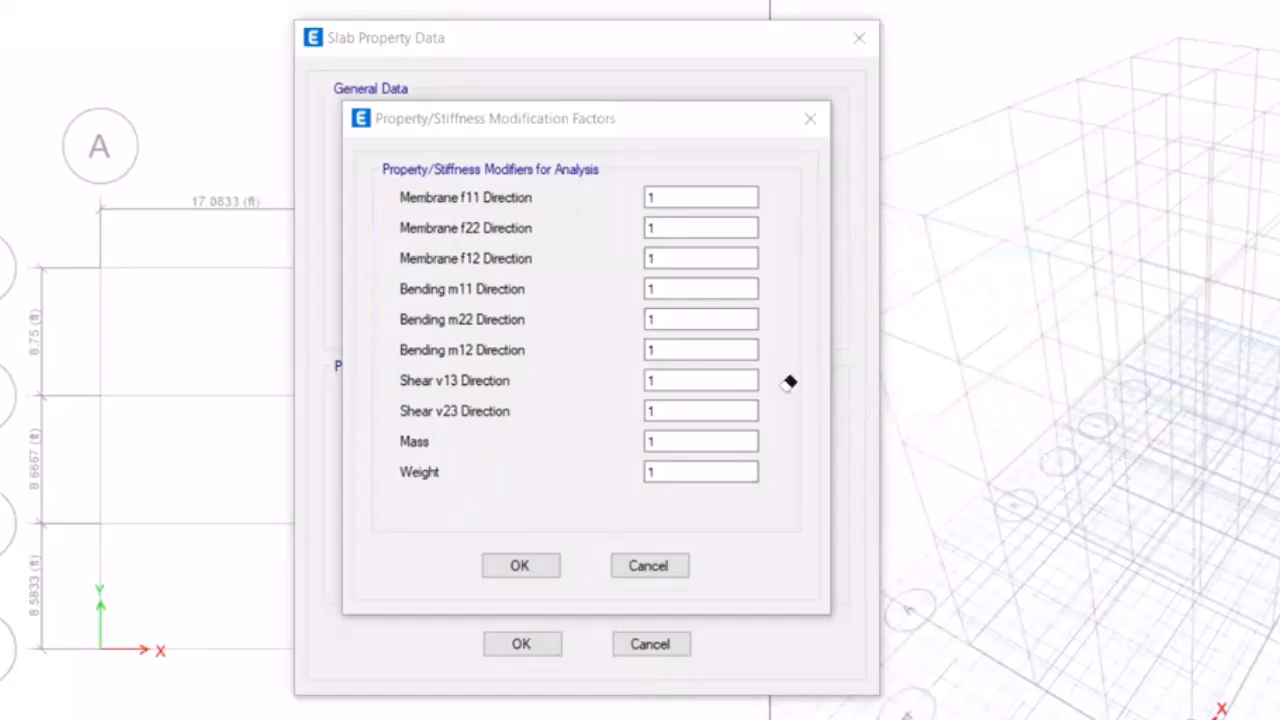
Set the slab's membrane f11, f22 and f12 stiffness modifiers to 0.25.
double_click(709, 196)
text(0.25)
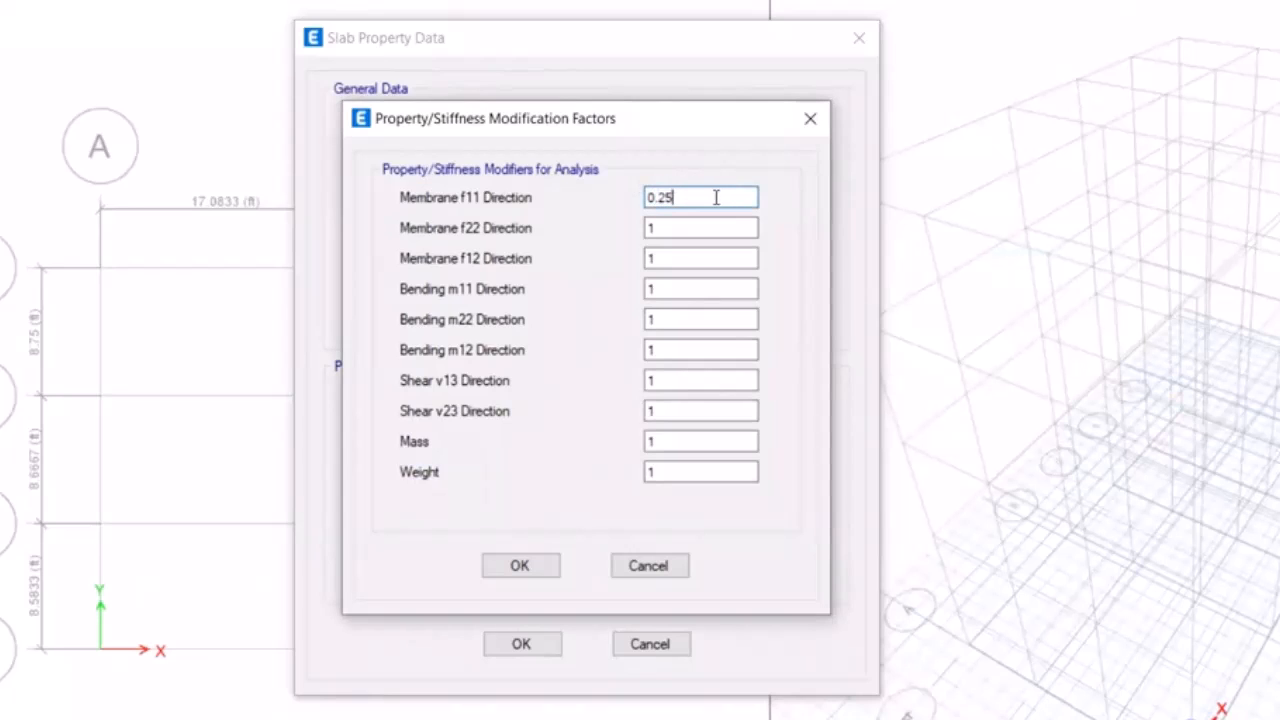
drag(715, 197, 517, 205)
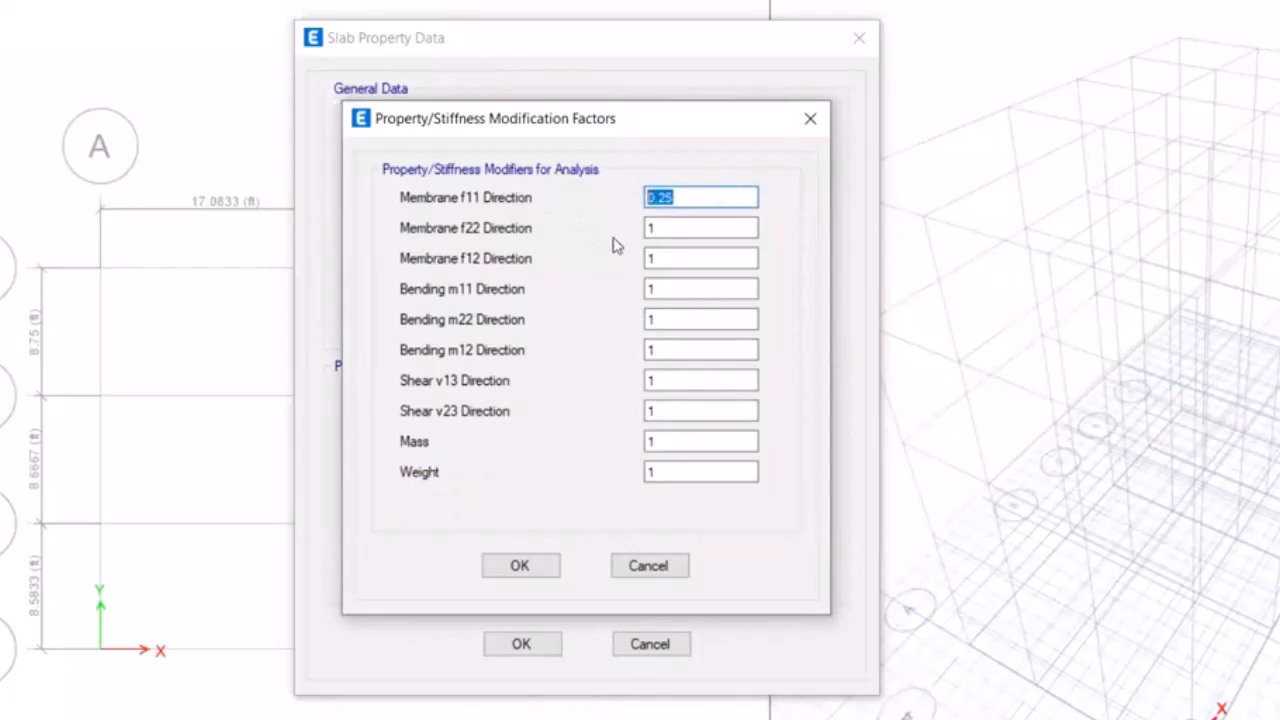
double_click(666, 224)
text(0.25)
key(Tab)
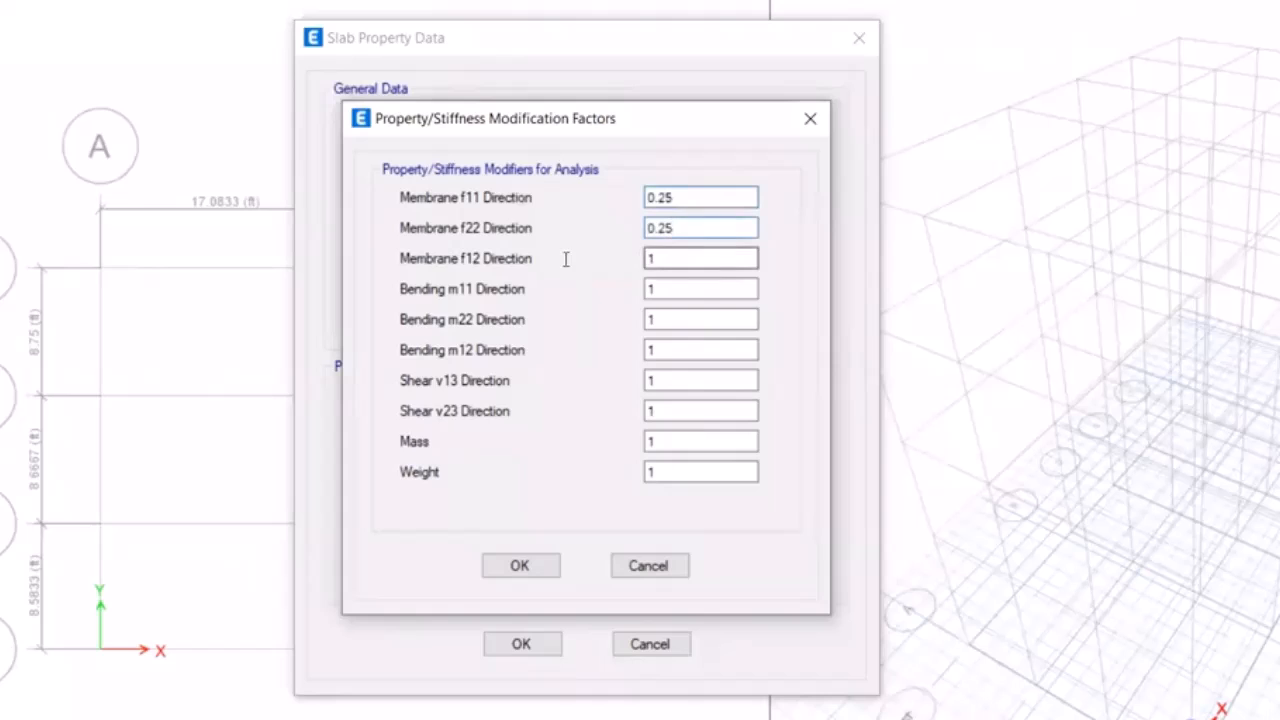
text(0.25)
Set the bending m11, m22 and m12 modifiers to 0.25 and accept the Slab 6 inch property.
key(Tab)
text(0.25)
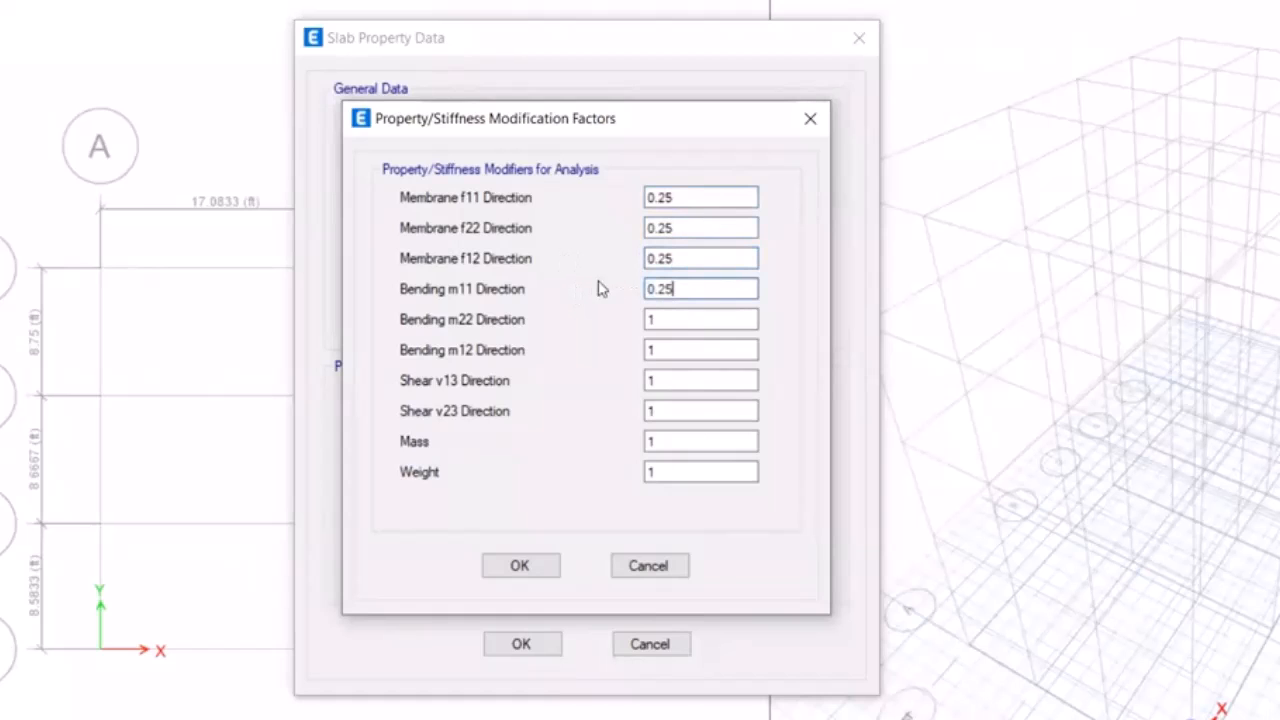
key(Tab)
text(0.25)
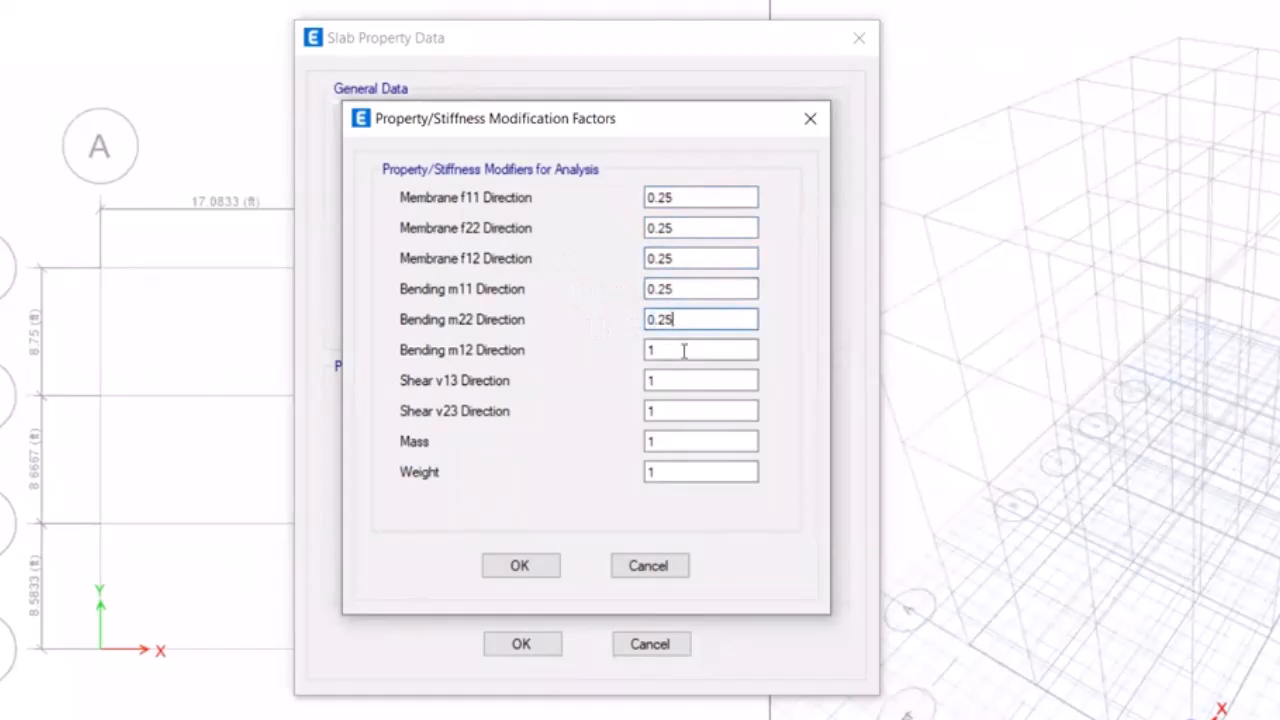
double_click(686, 349)
text(0.25)
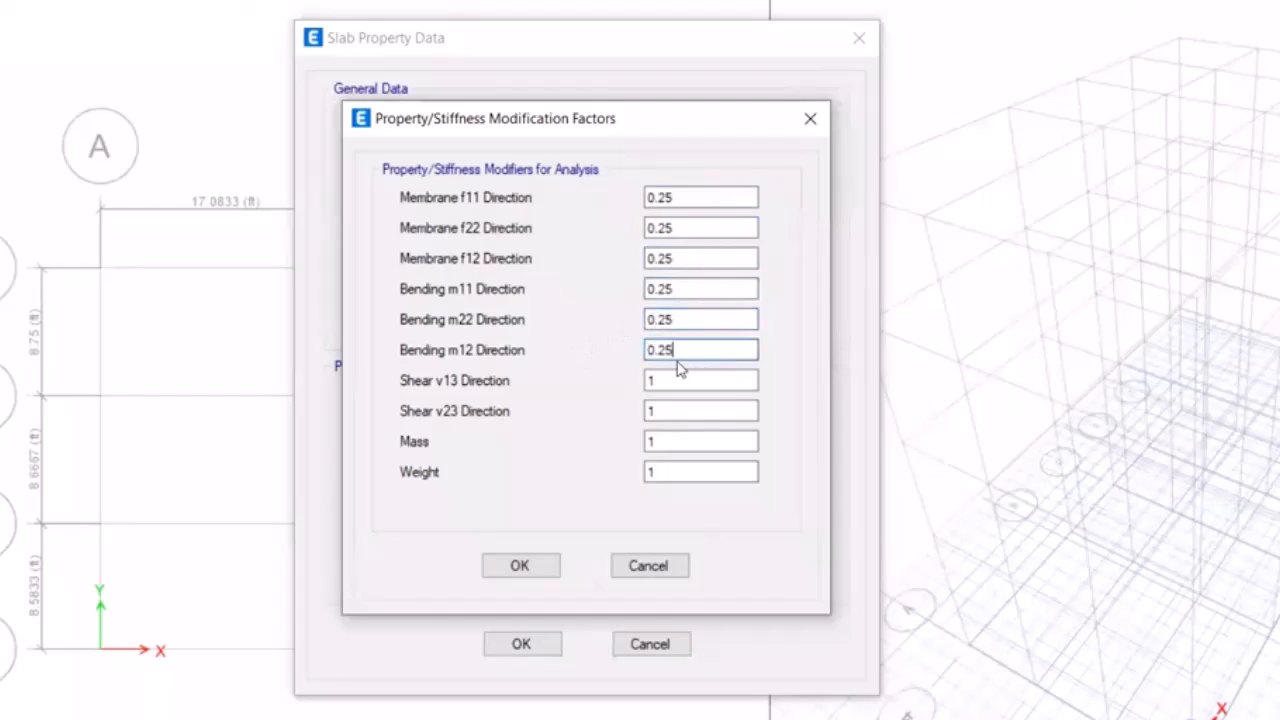
click(543, 566)
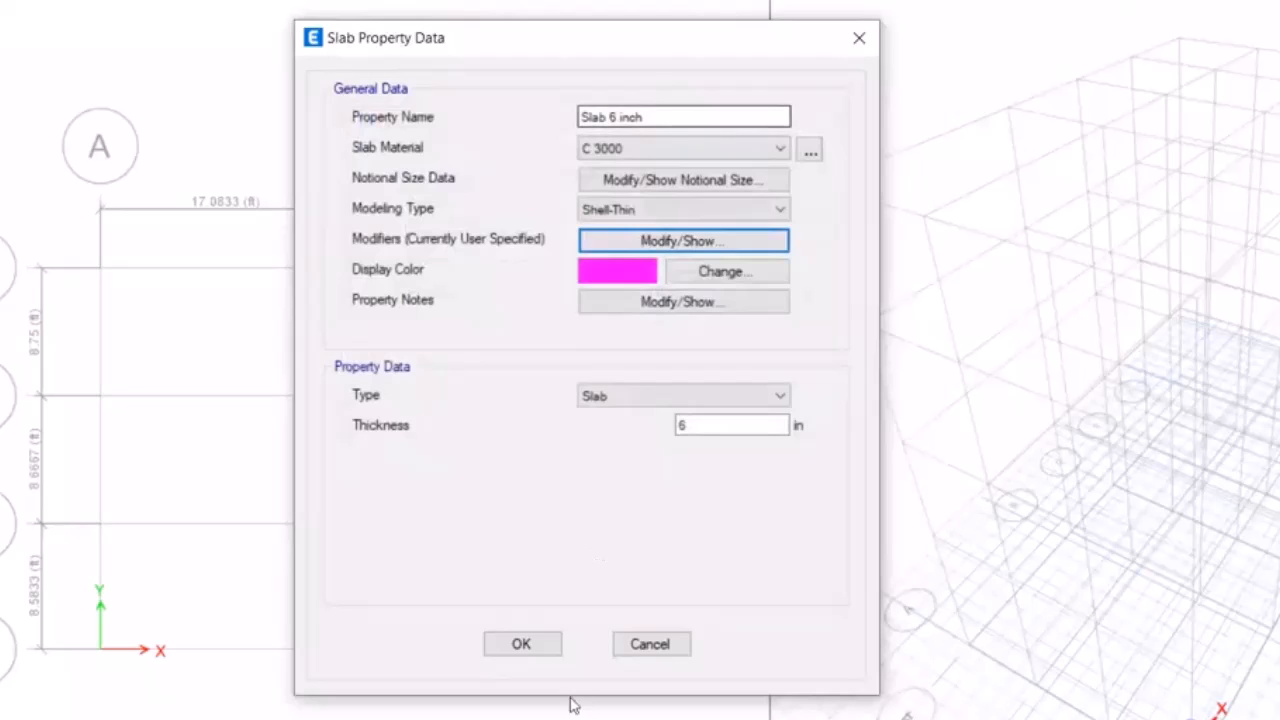
click(530, 648)
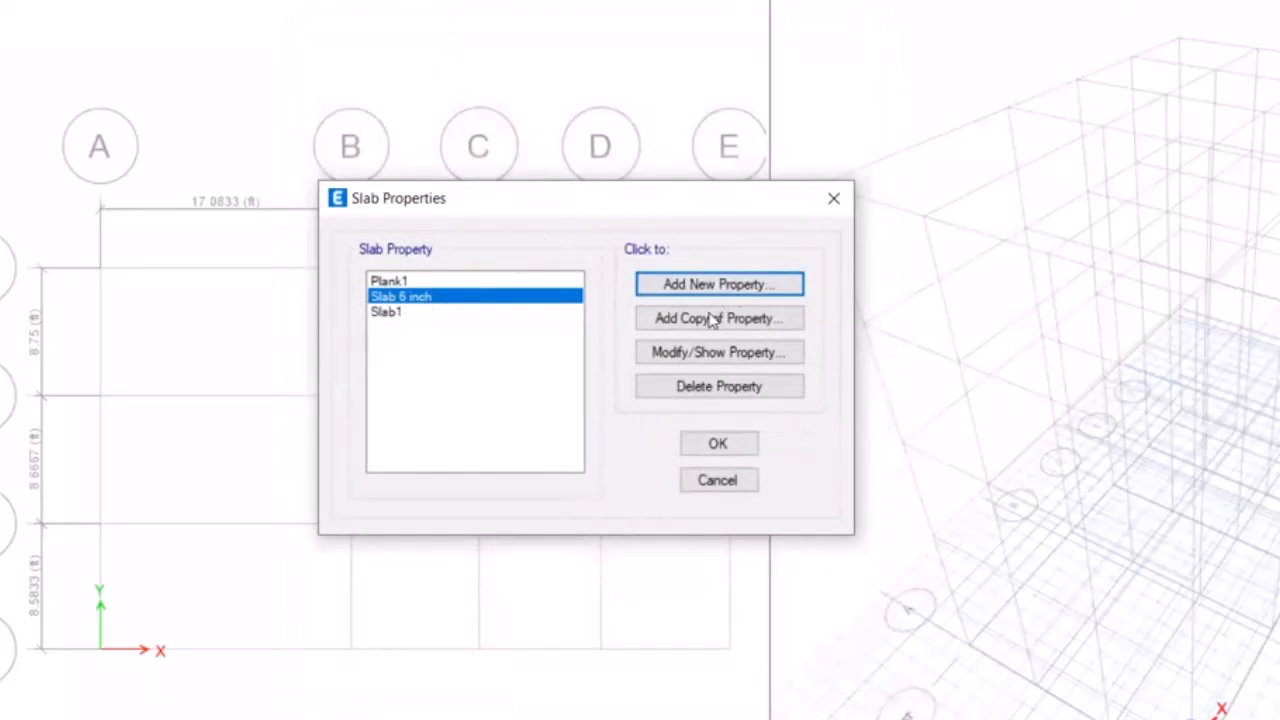
Copy the Slab 6 inch property as "Mumty Slab 5 inch" with a 5 in thickness, checking its stiffness modifiers before accepting.
click(719, 314)
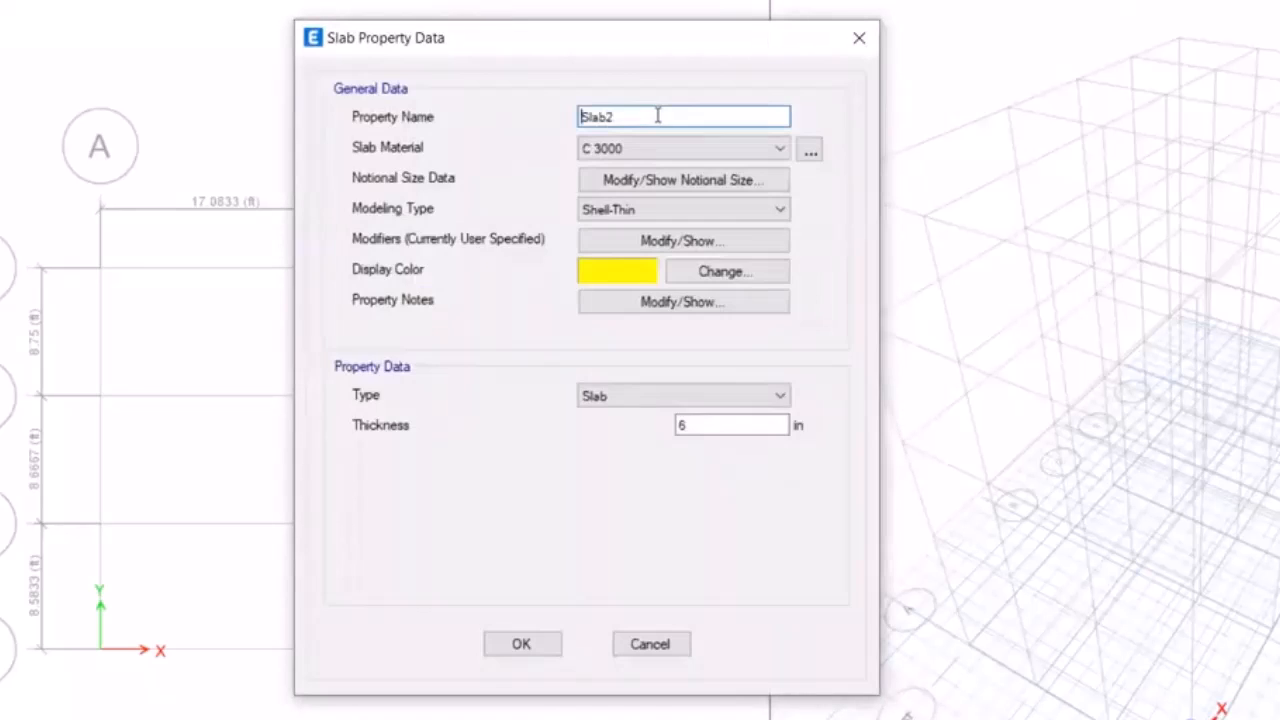
drag(660, 115, 365, 103)
text(Mu)
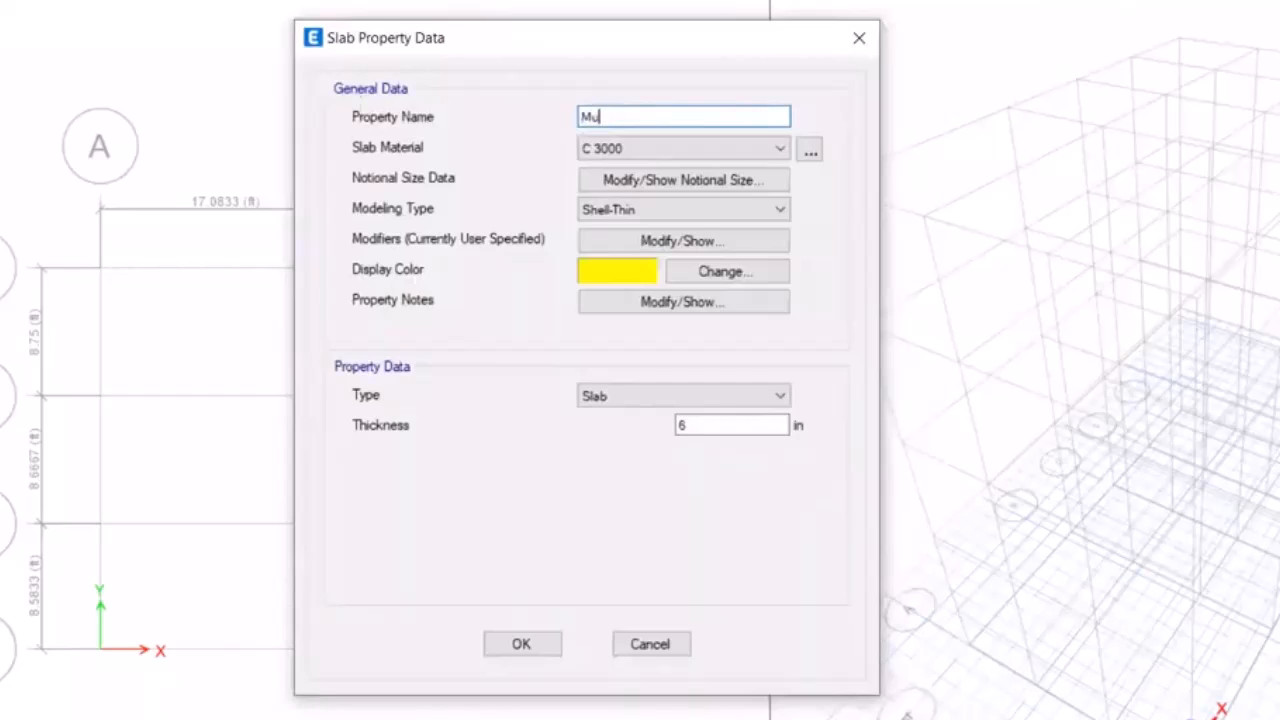
text(mty Slab 5 inch)
double_click(727, 420)
text(5)
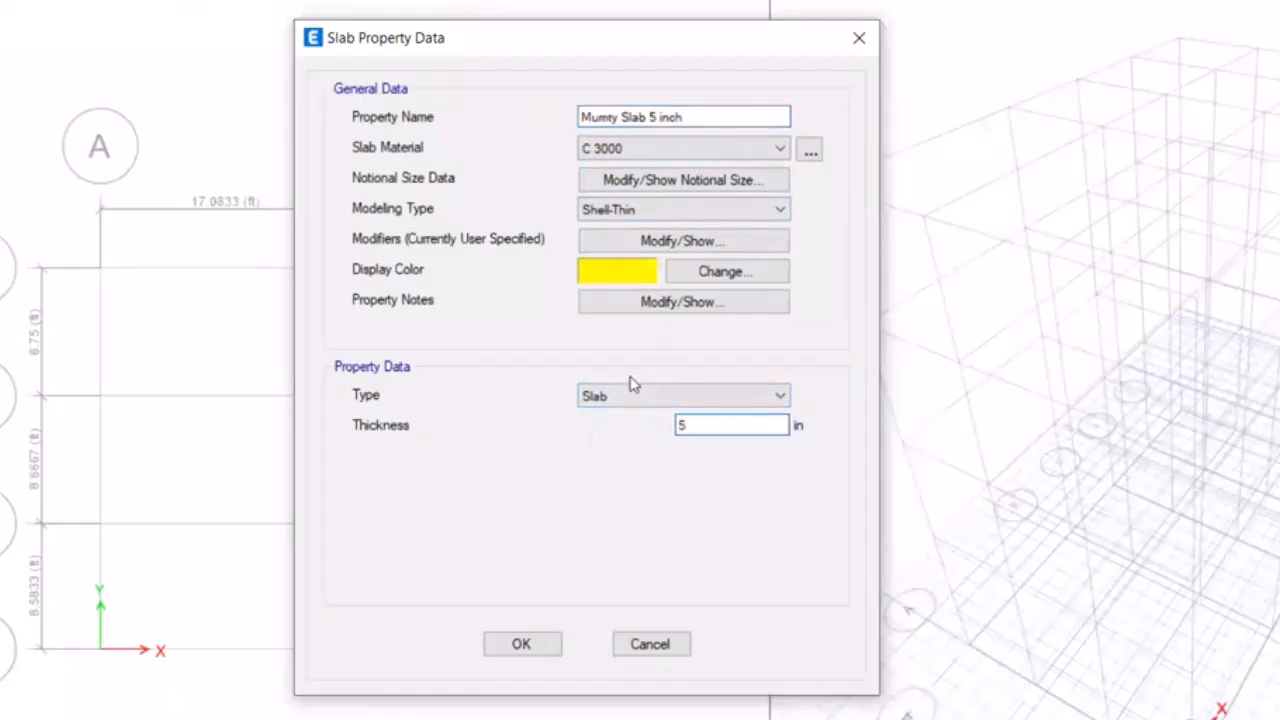
click(626, 242)
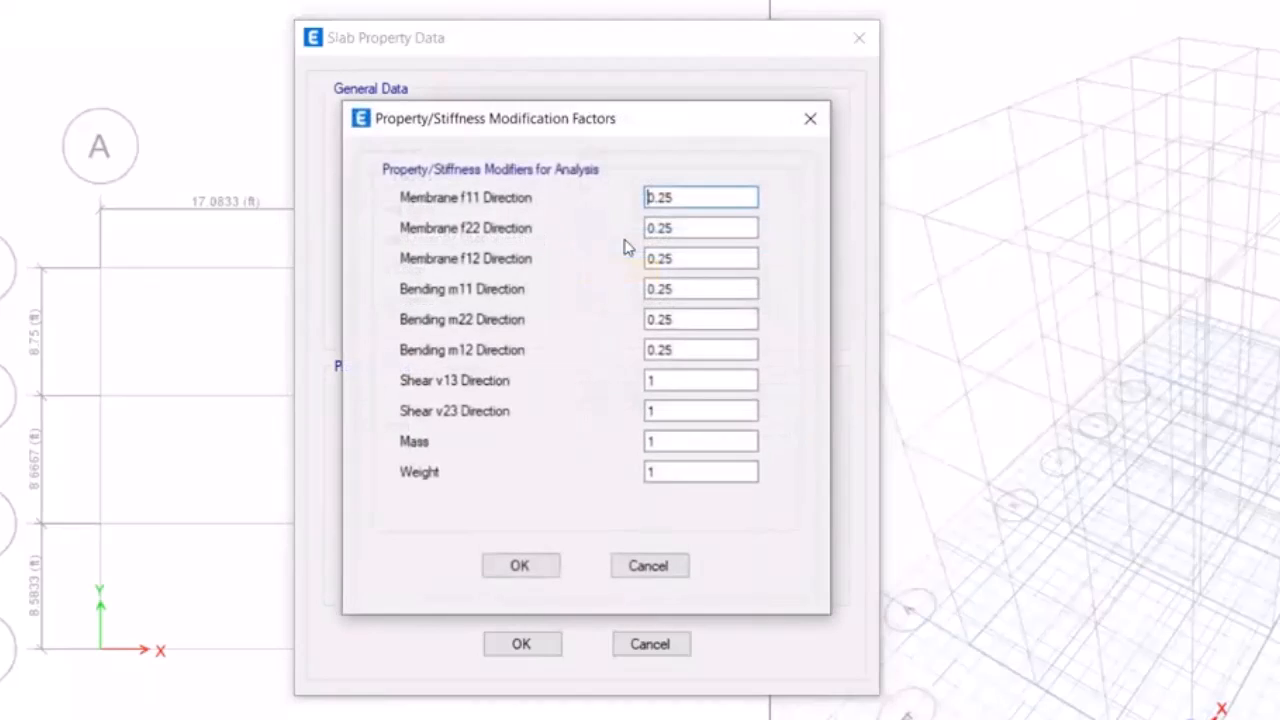
click(535, 578)
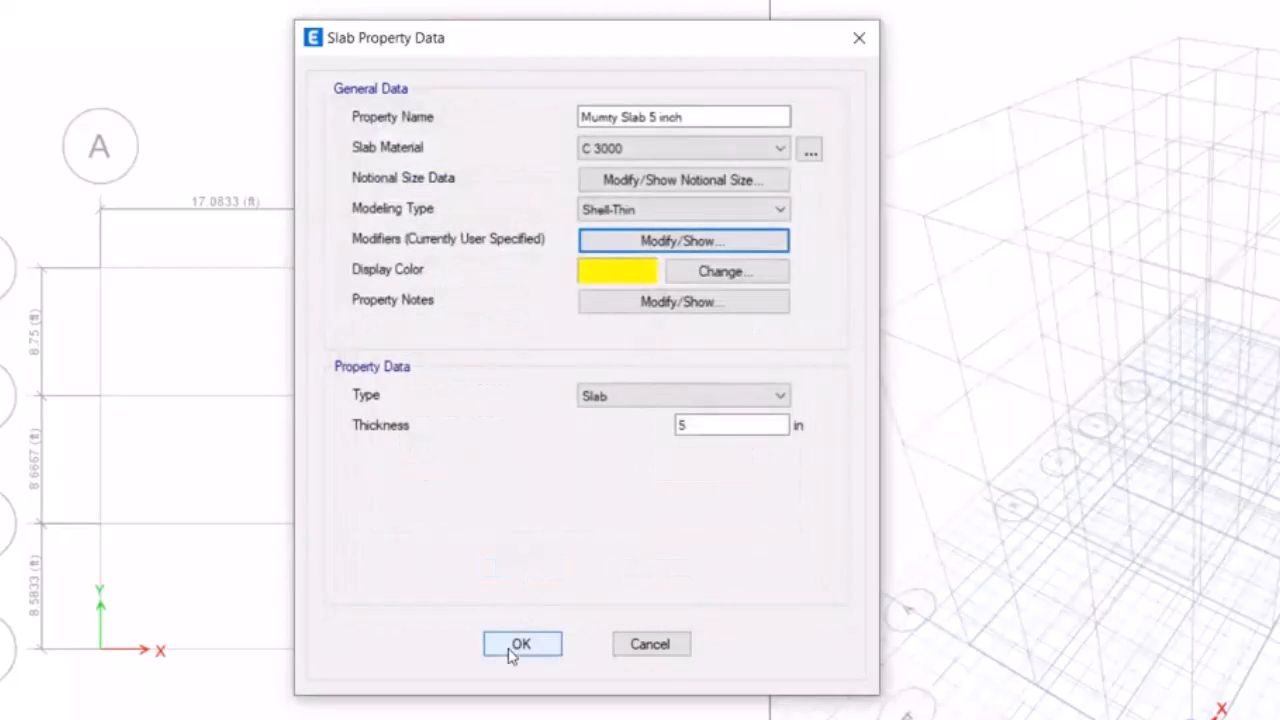
click(521, 645)
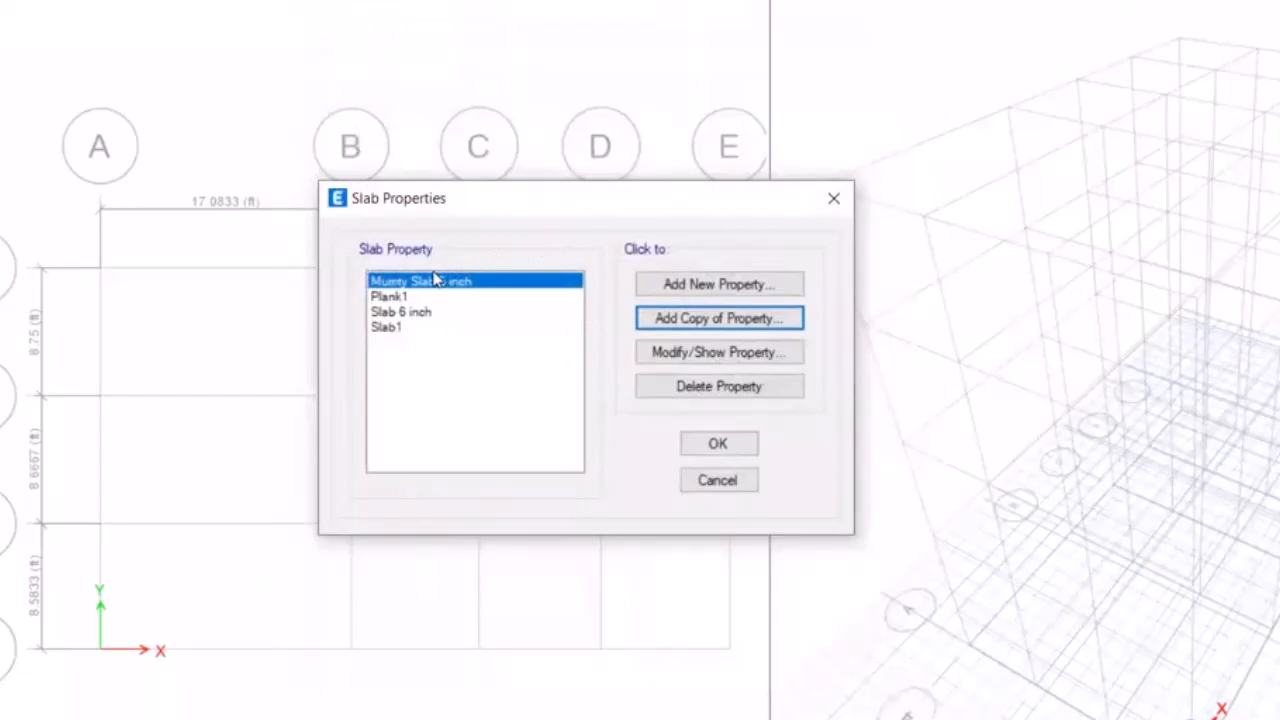
Add a new slab property named "Stair Slab 6 inch".
click(699, 289)
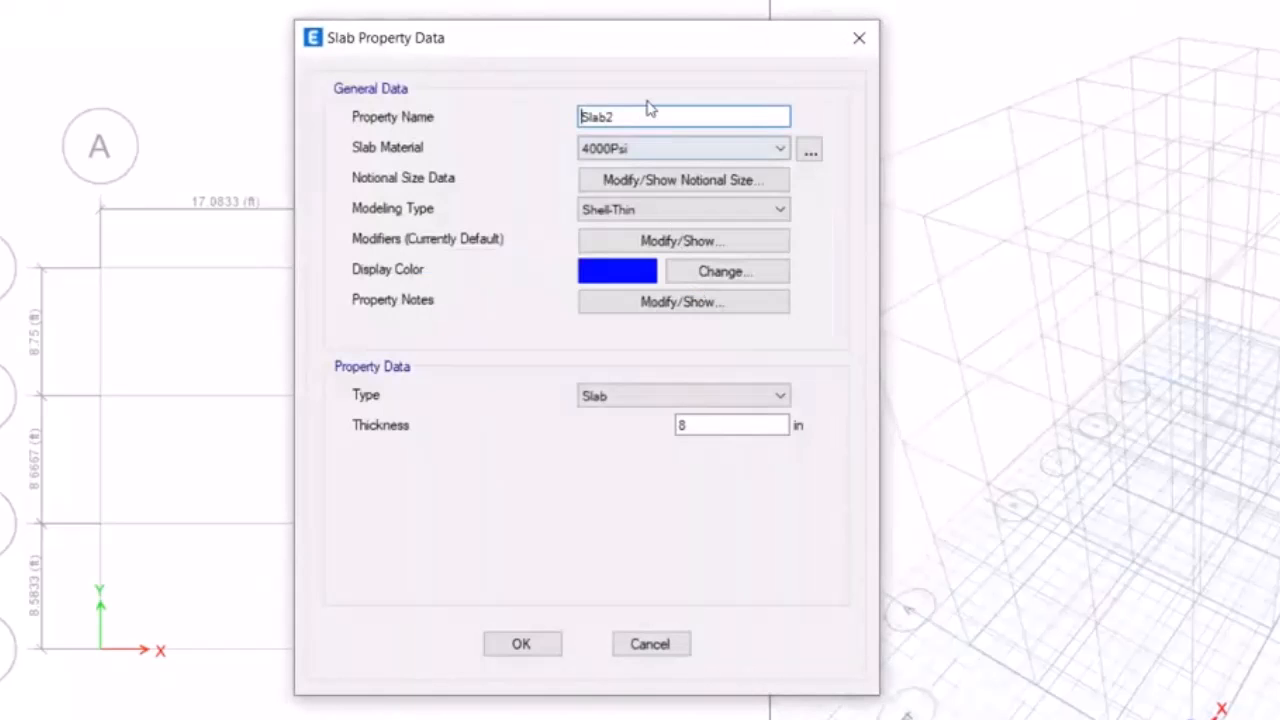
double_click(734, 114)
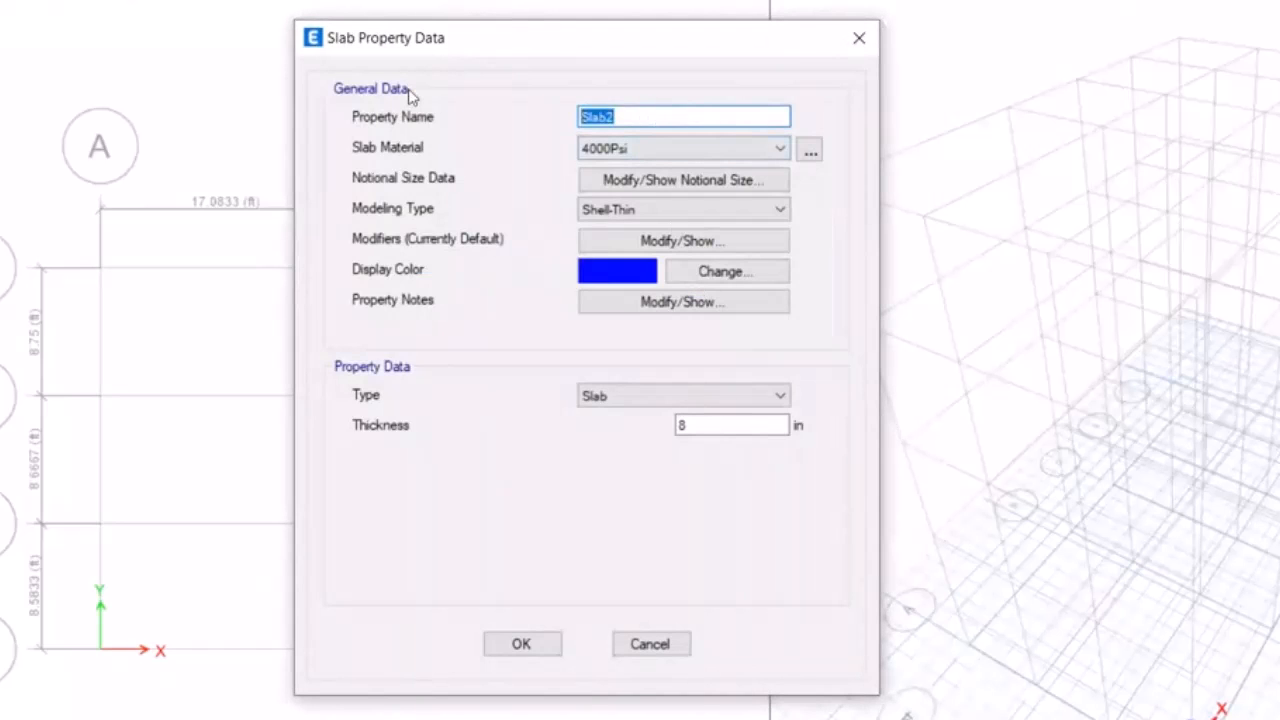
text(Stair Sla)
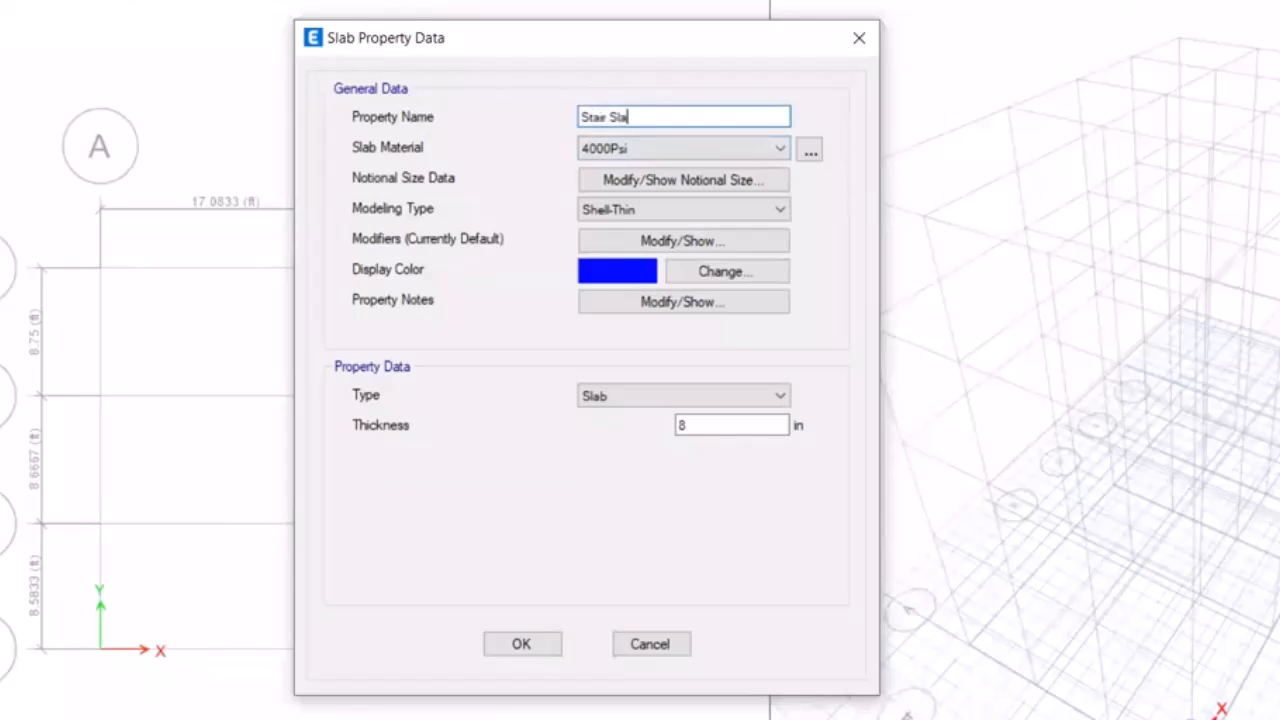
text(b 6 inch)
Set the stair slab's type to Slab, its thickness to 6 in and its modeling type to Membrane.
click(738, 400)
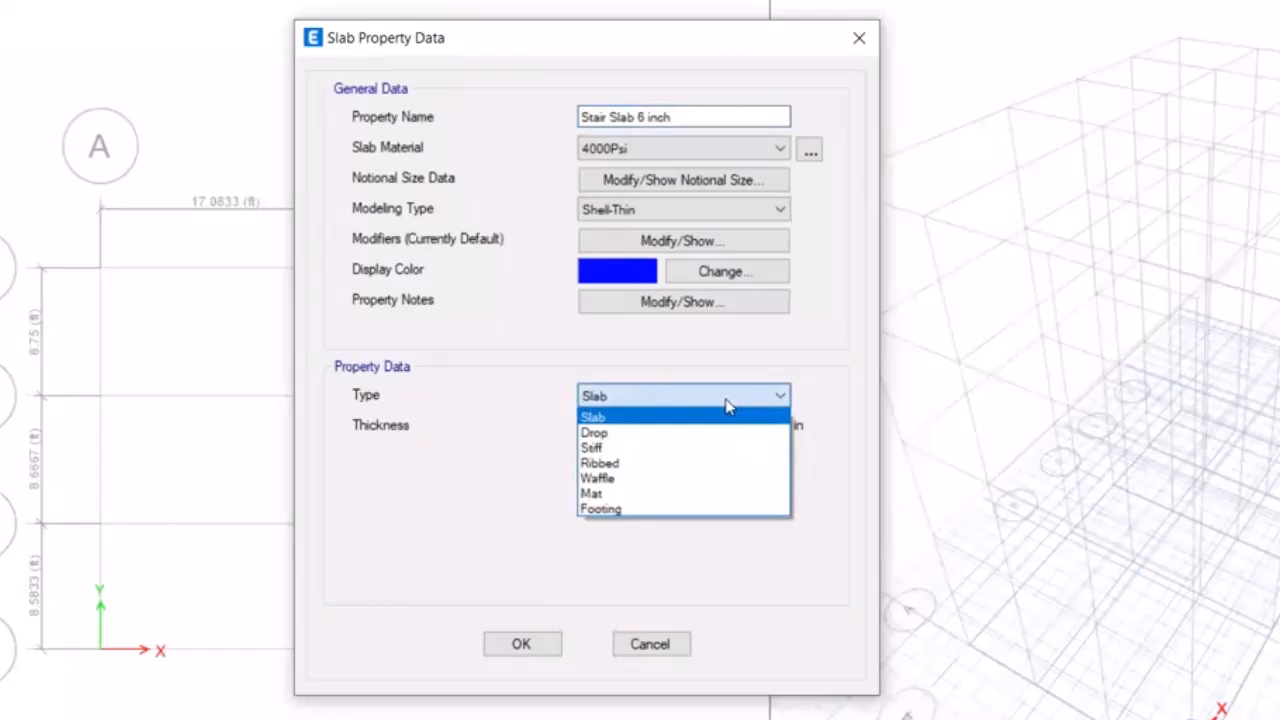
click(719, 417)
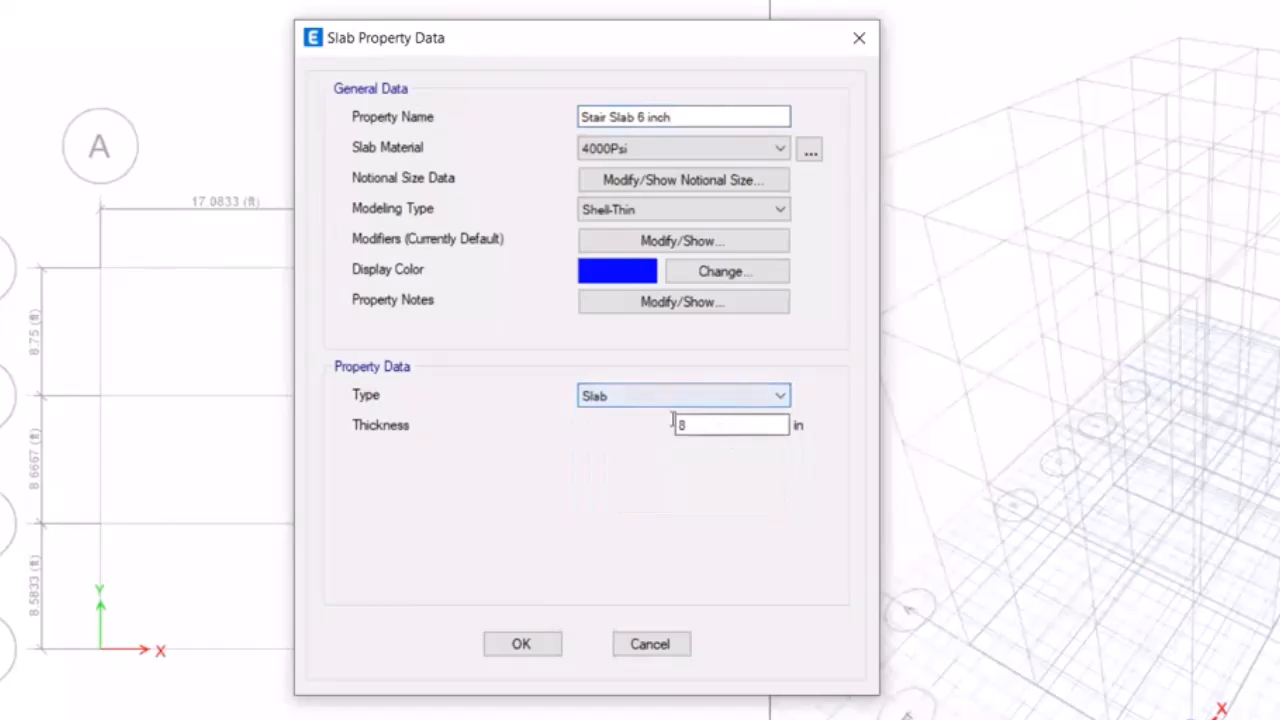
double_click(676, 424)
text(6)
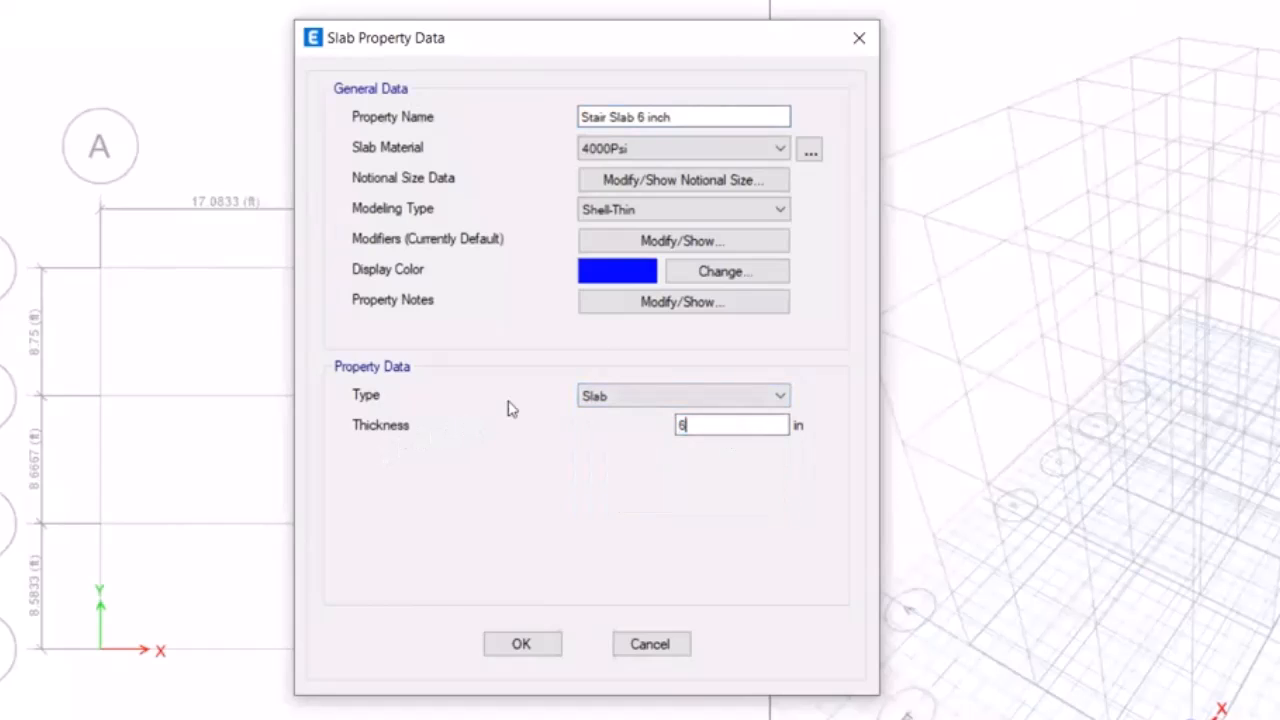
click(642, 207)
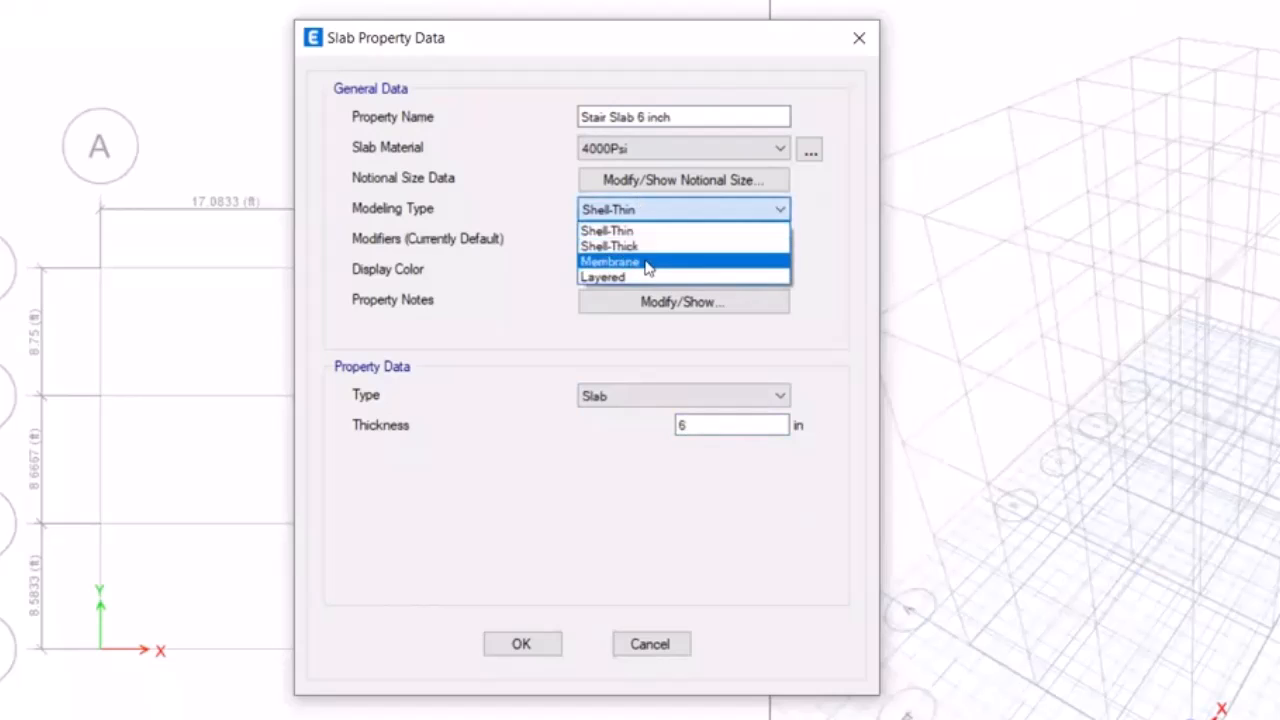
click(650, 262)
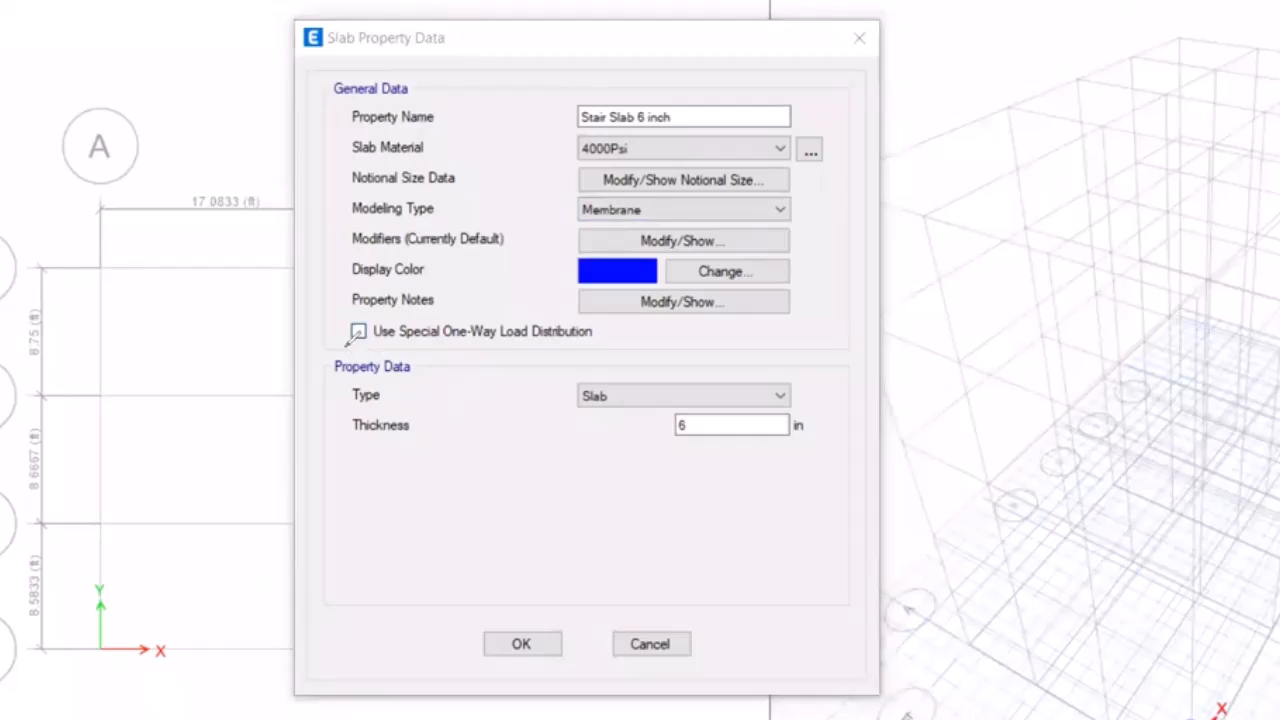
mouse_move(348, 345)
mouse_down()
mouse_move(660, 331)
mouse_move(352, 311)
mouse_move(354, 354)
mouse_move(436, 260)
mouse_up()
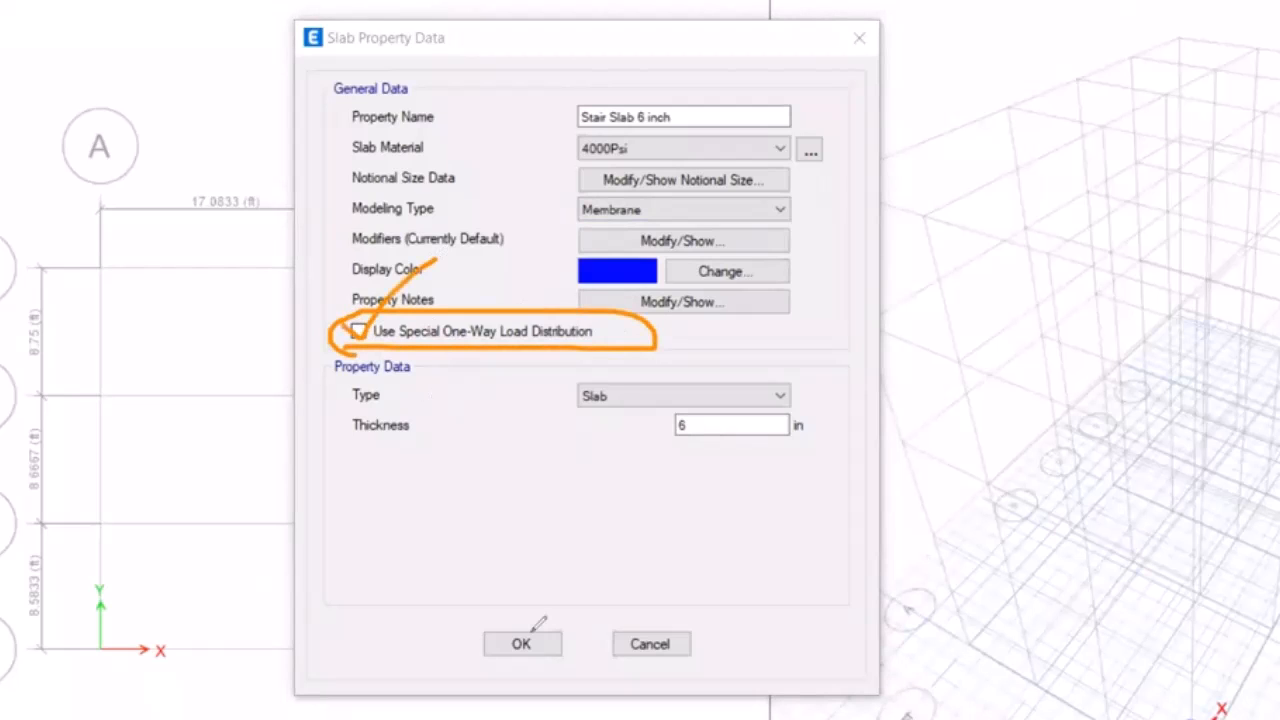
drag(436, 323, 531, 321)
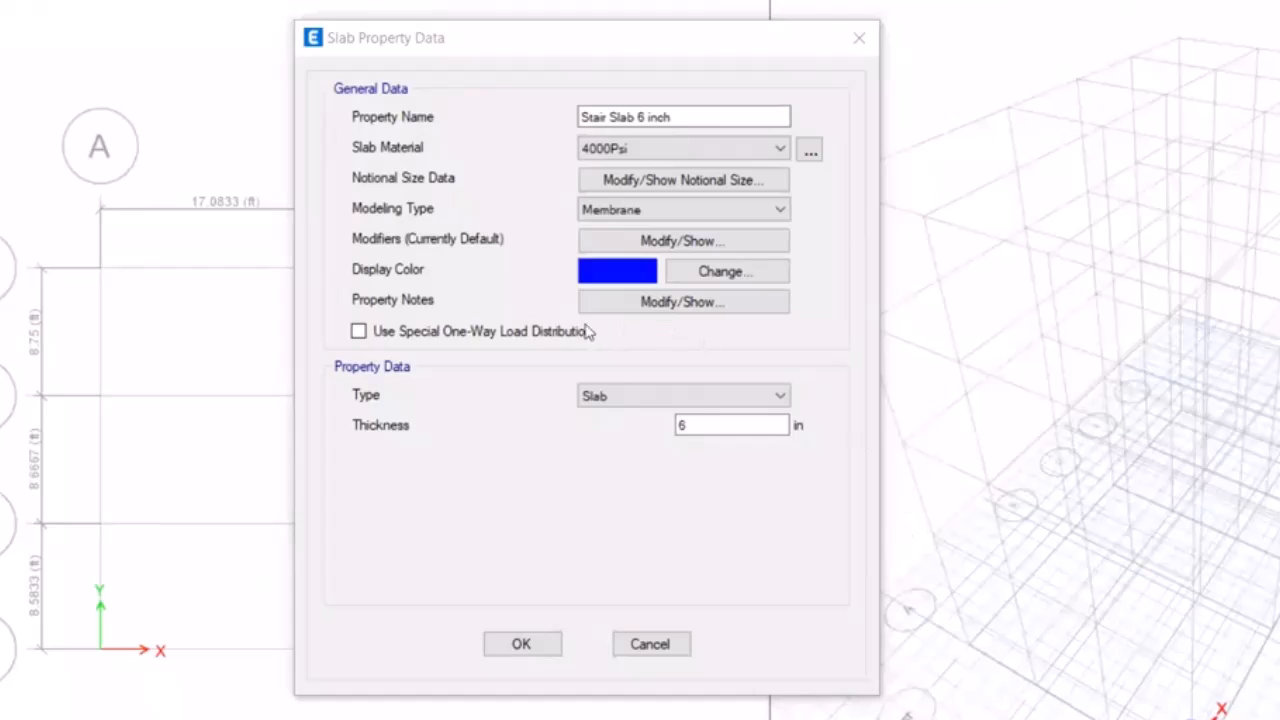
Enable special one-way load distribution for the stair slab and review its stiffness modifiers, leaving them at their defaults.
click(359, 331)
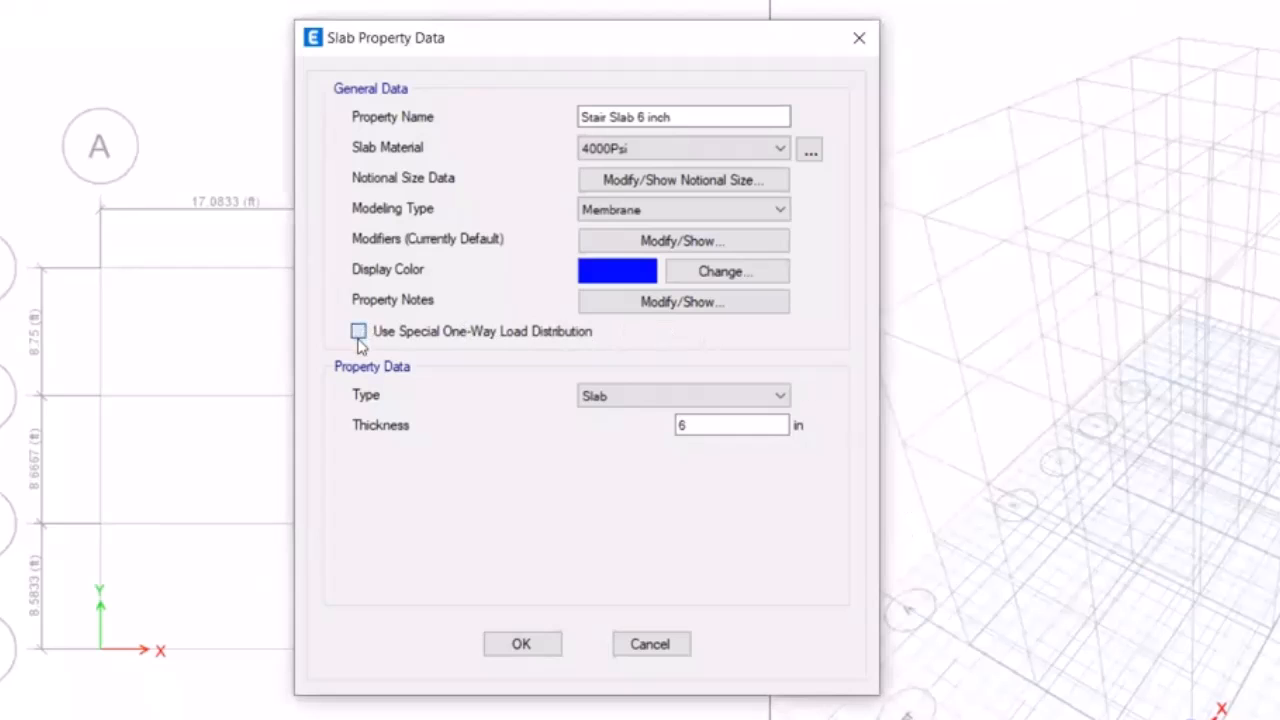
click(620, 242)
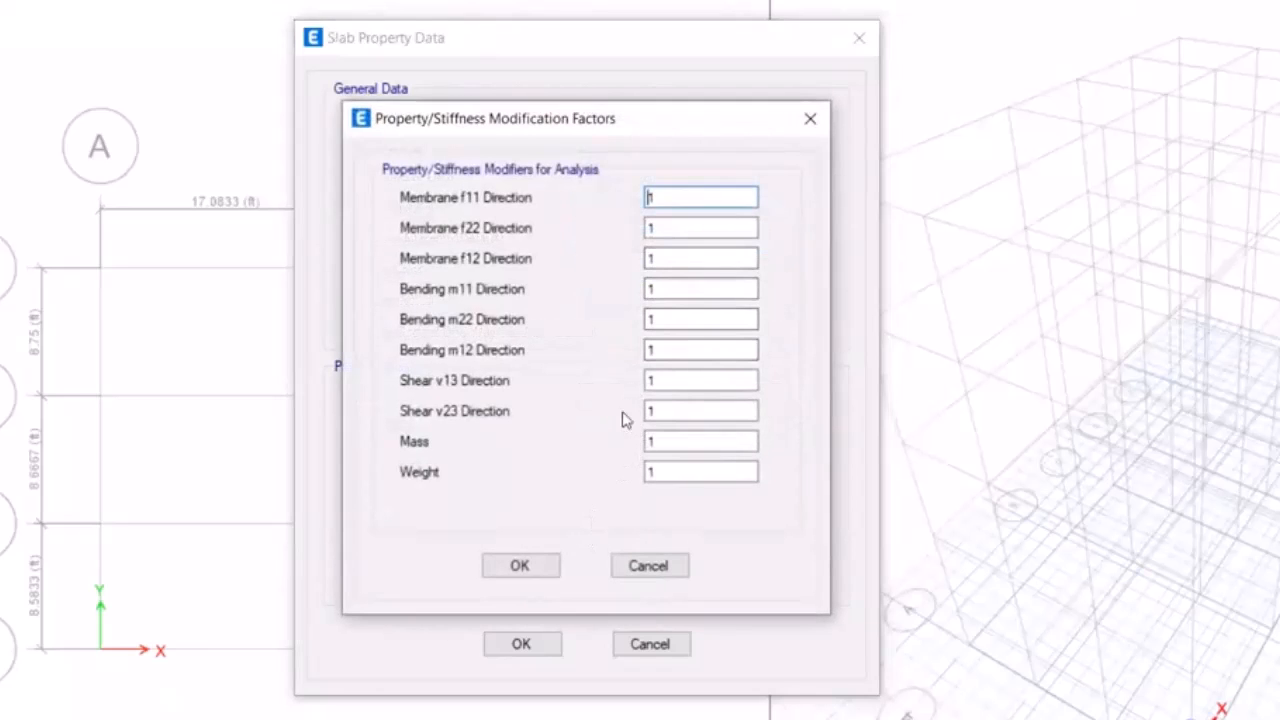
click(528, 566)
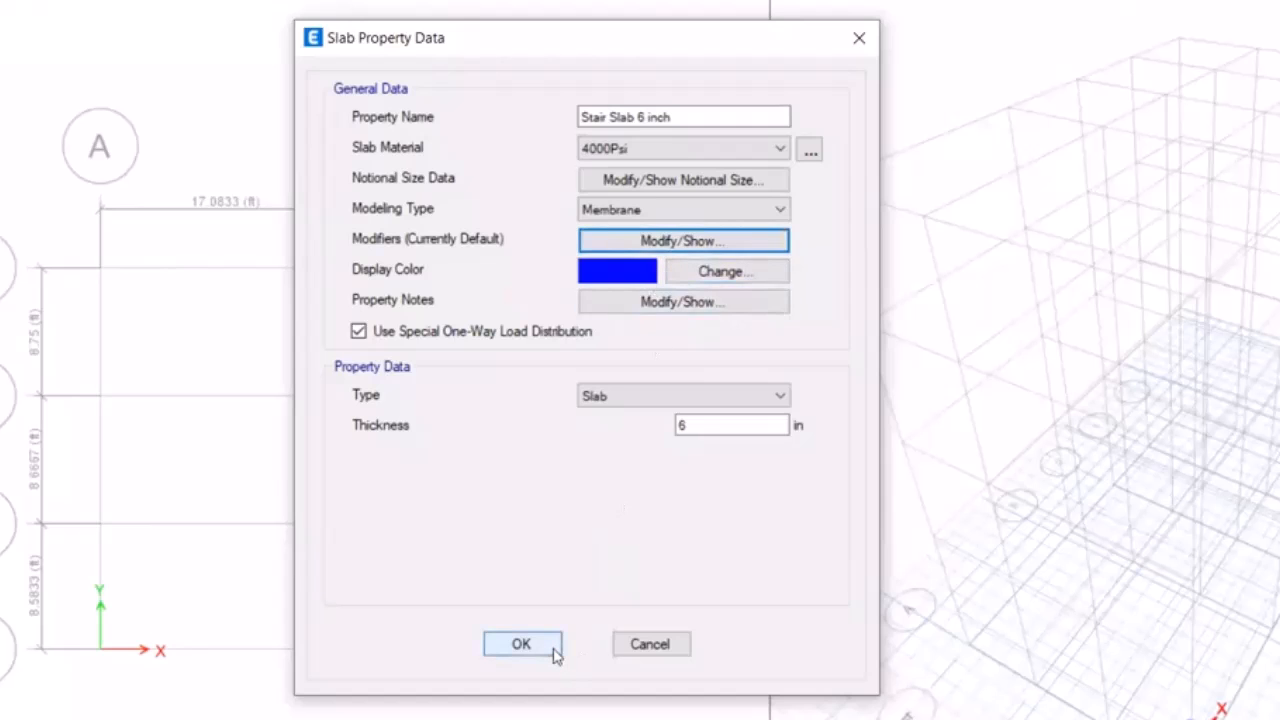
Accept the stair slab property and add a new slab property named "Footing 12 inch" with material C4000.
click(521, 645)
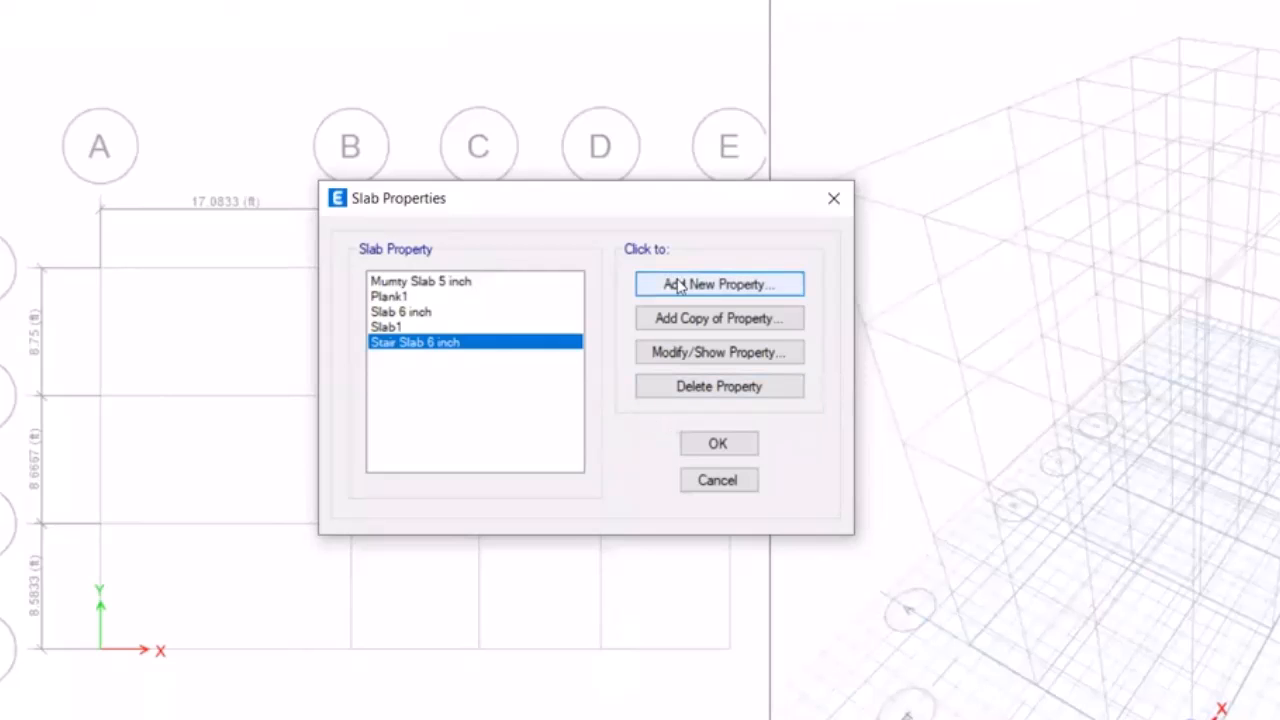
click(716, 282)
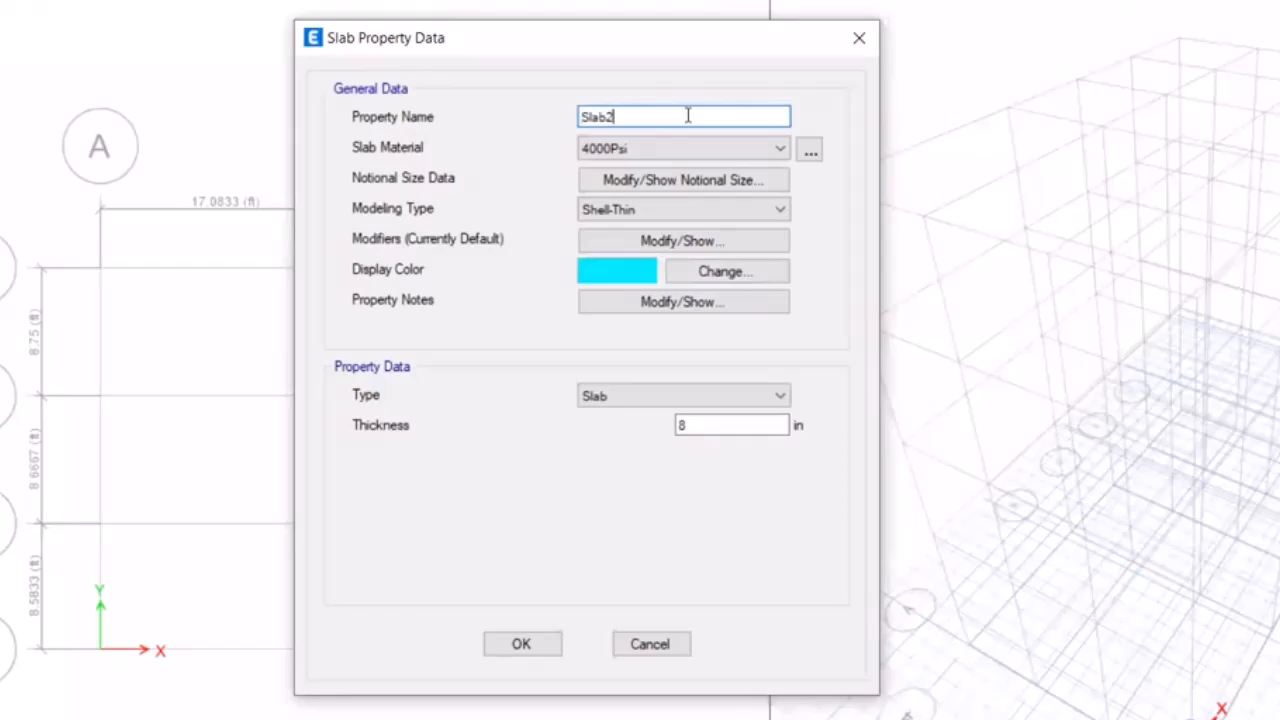
drag(687, 116, 519, 113)
text(Footing 12 inch)
click(592, 152)
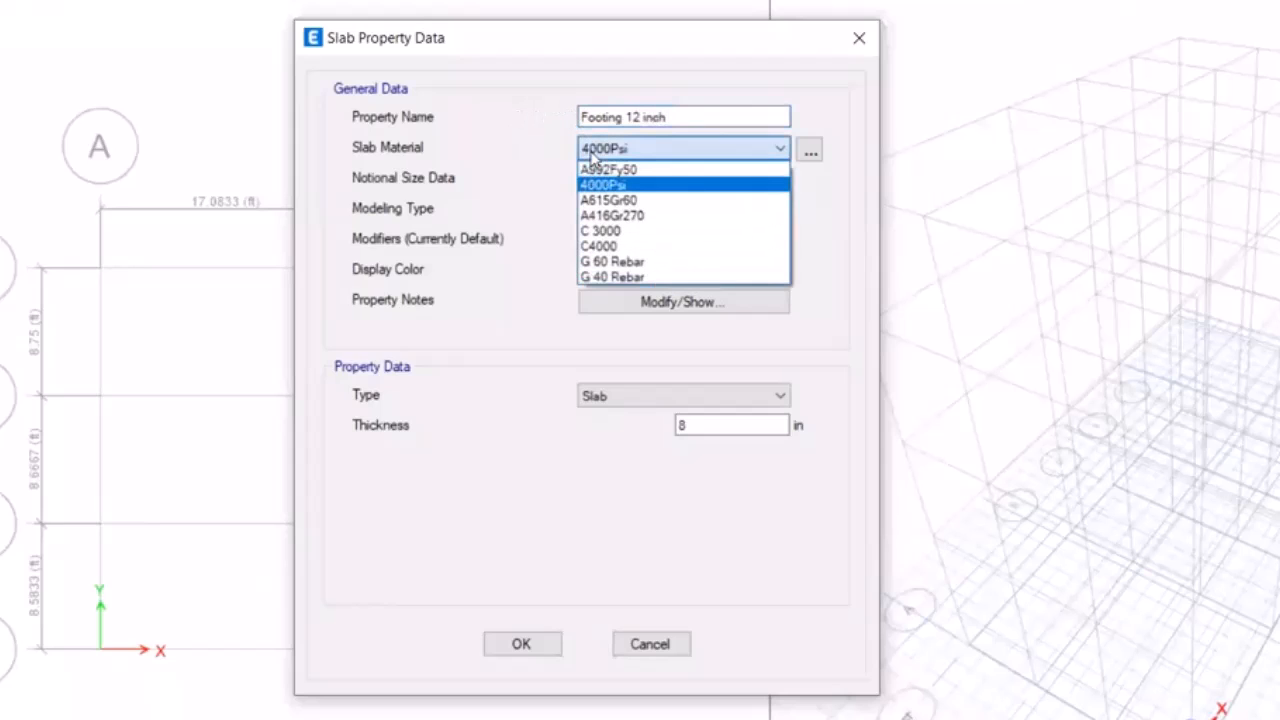
click(603, 247)
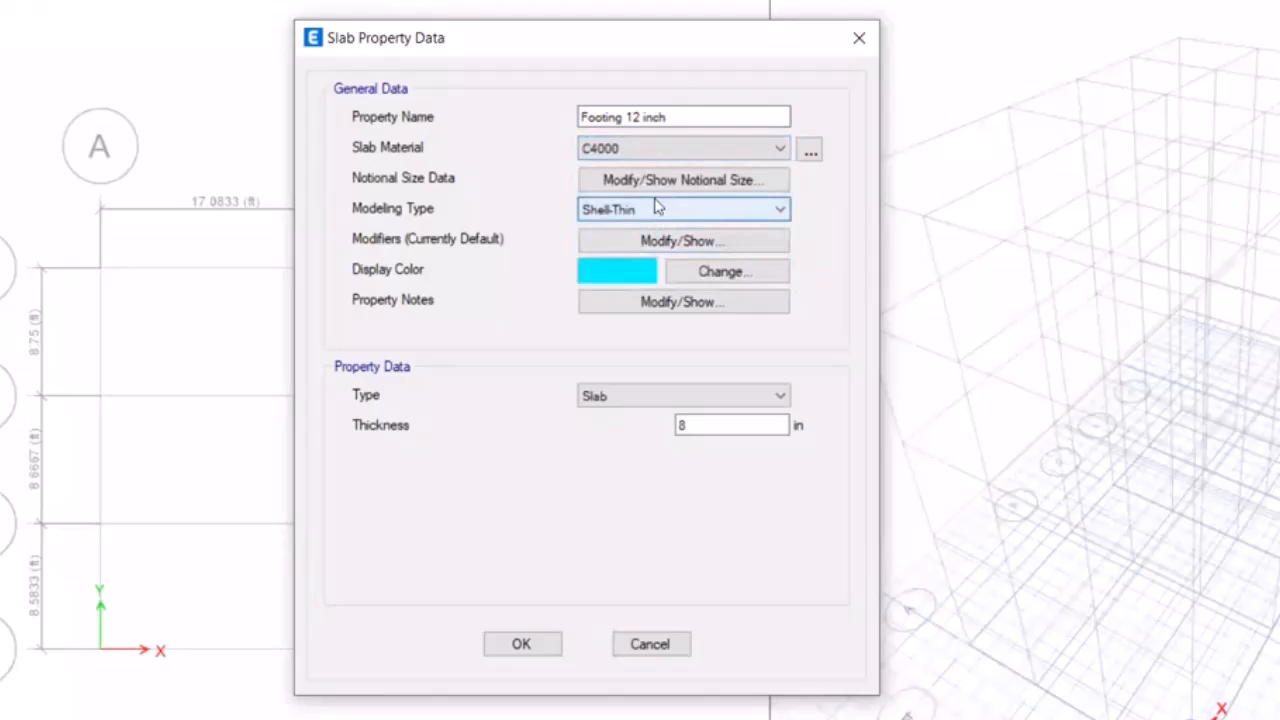
Set the 12 inch footing's modeling type to Shell-Thick and keep its property type as Slab.
click(657, 206)
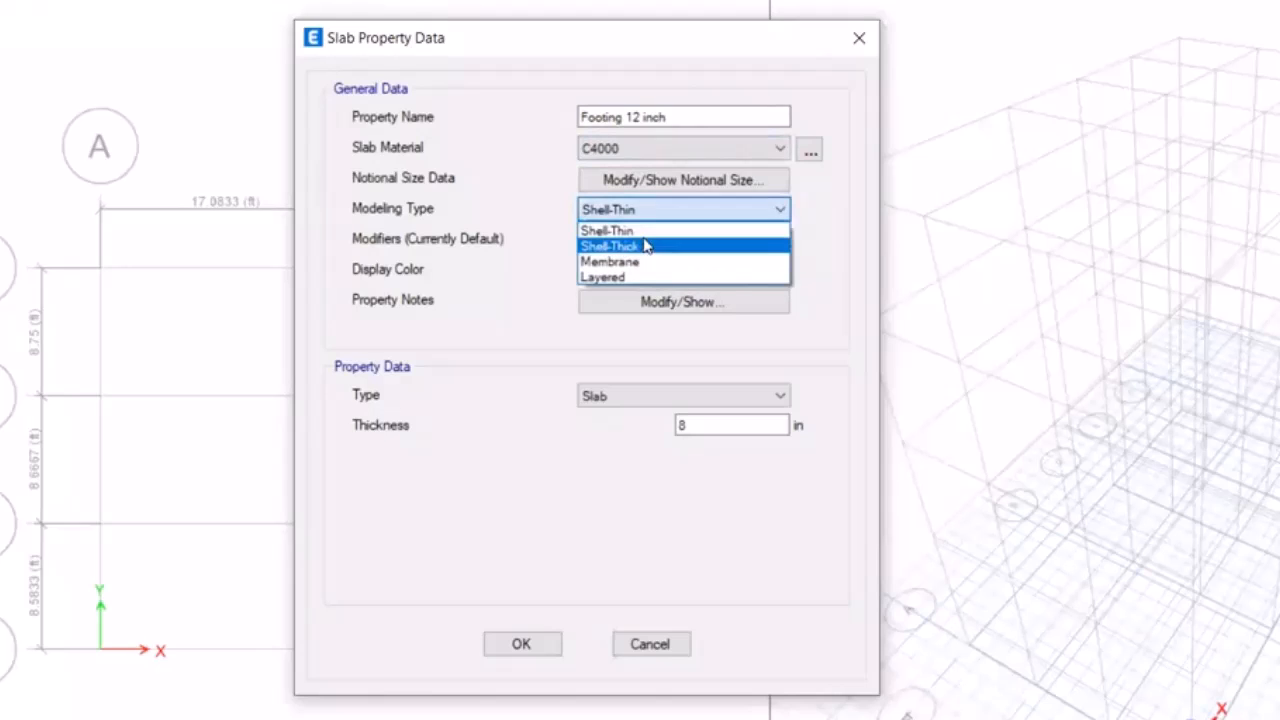
click(655, 246)
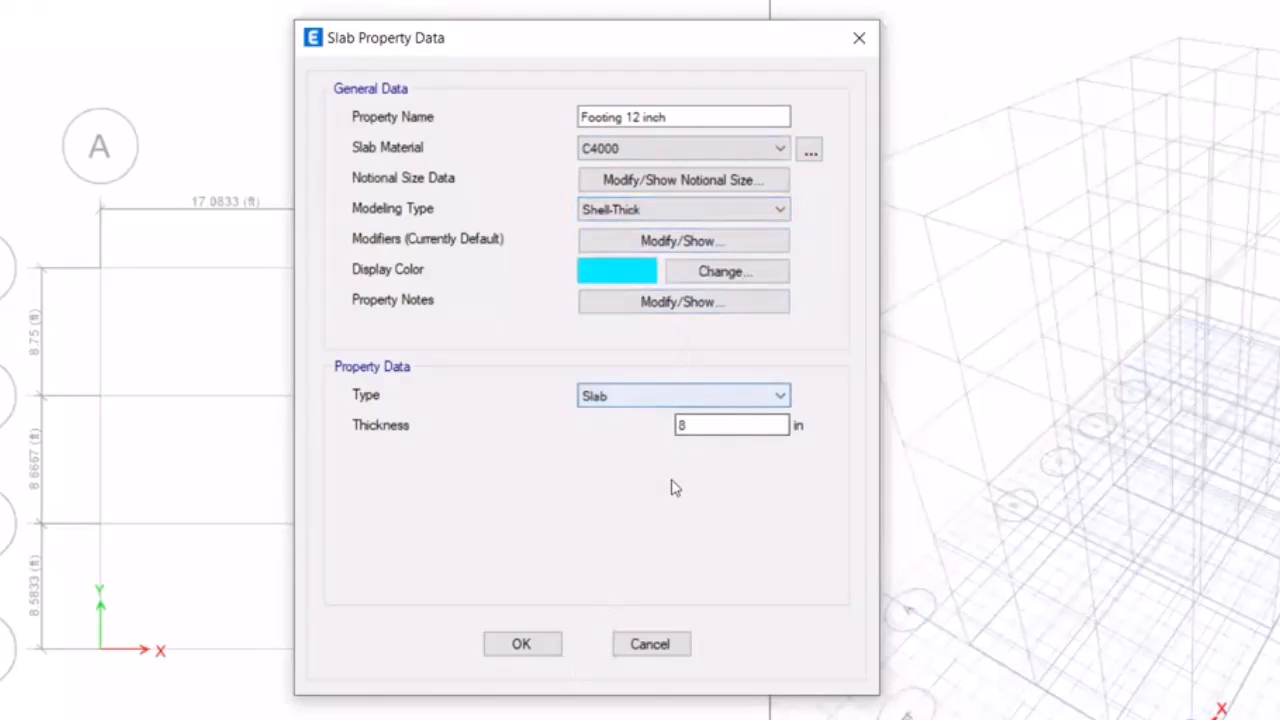
click(652, 397)
click(645, 416)
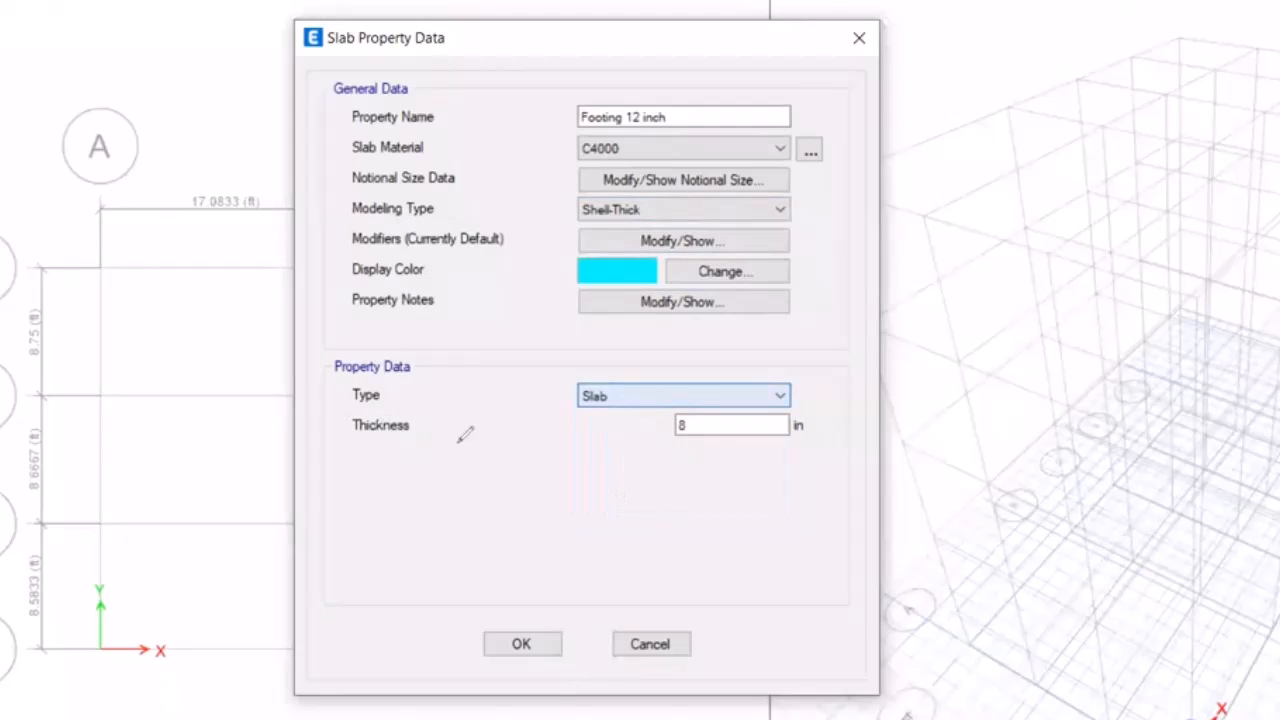
mouse_move(838, 360)
mouse_down()
mouse_move(740, 405)
mouse_move(770, 392)
mouse_up()
drag(630, 196, 658, 204)
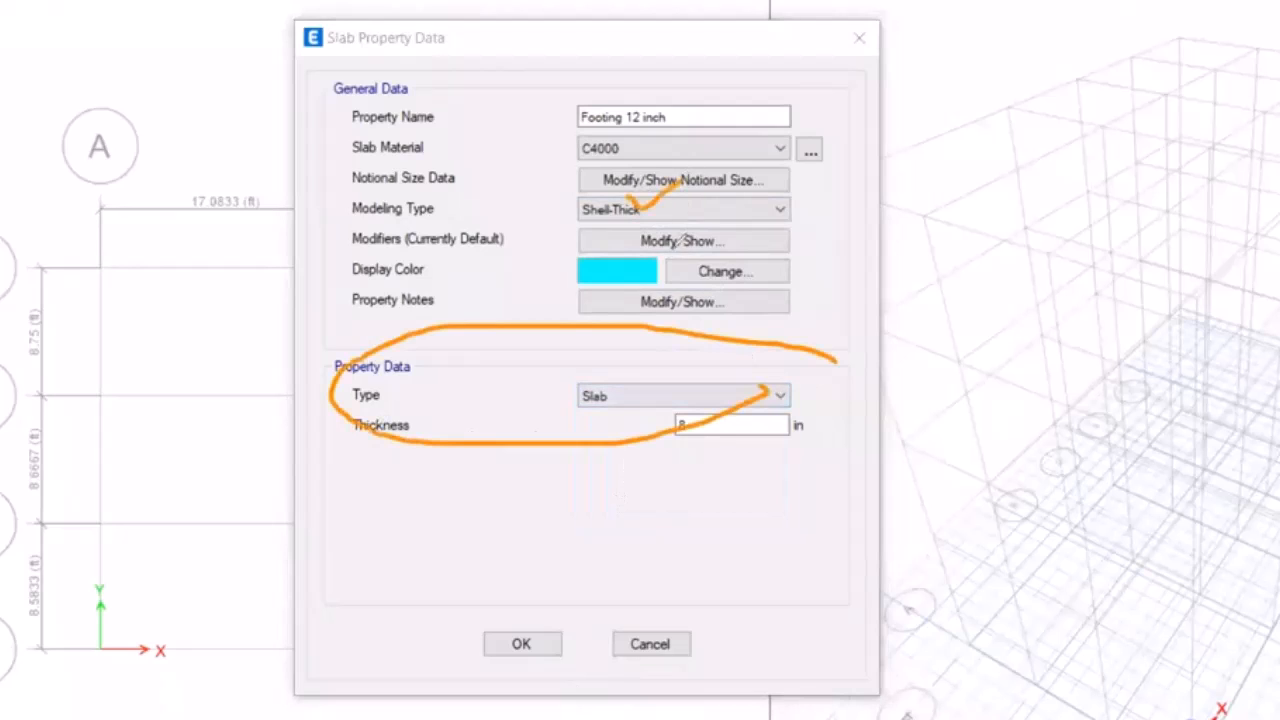
drag(343, 213, 410, 211)
mouse_move(668, 195)
mouse_down()
mouse_move(517, 244)
mouse_move(802, 395)
mouse_up()
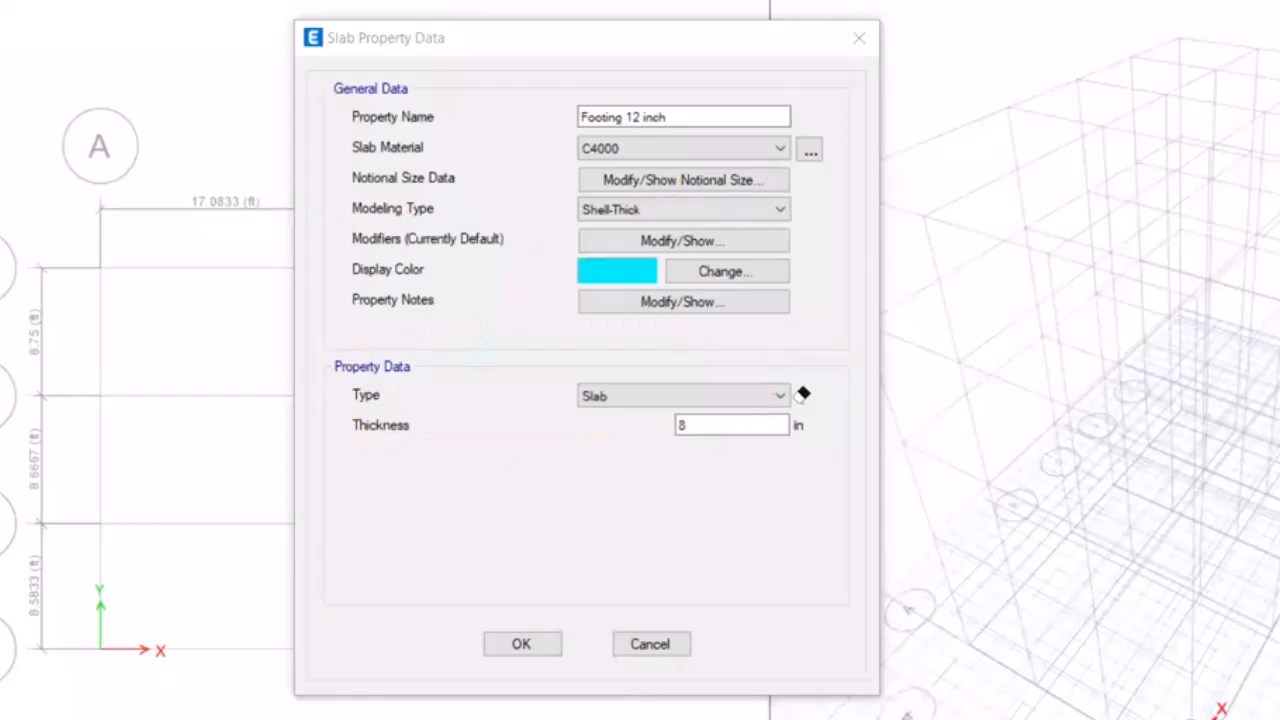
Set the 12 inch footing's thickness to 12 in, keep type Slab and default stiffness modifiers, and accept the property.
click(622, 398)
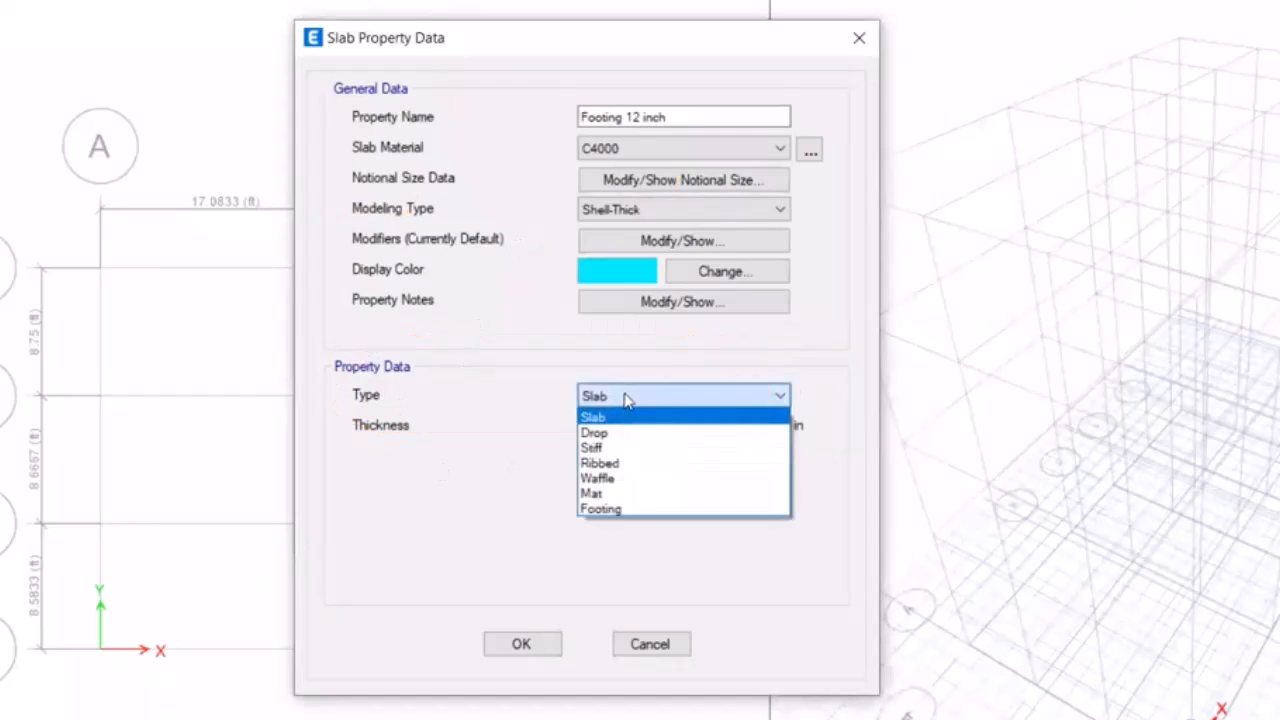
click(627, 398)
click(736, 421)
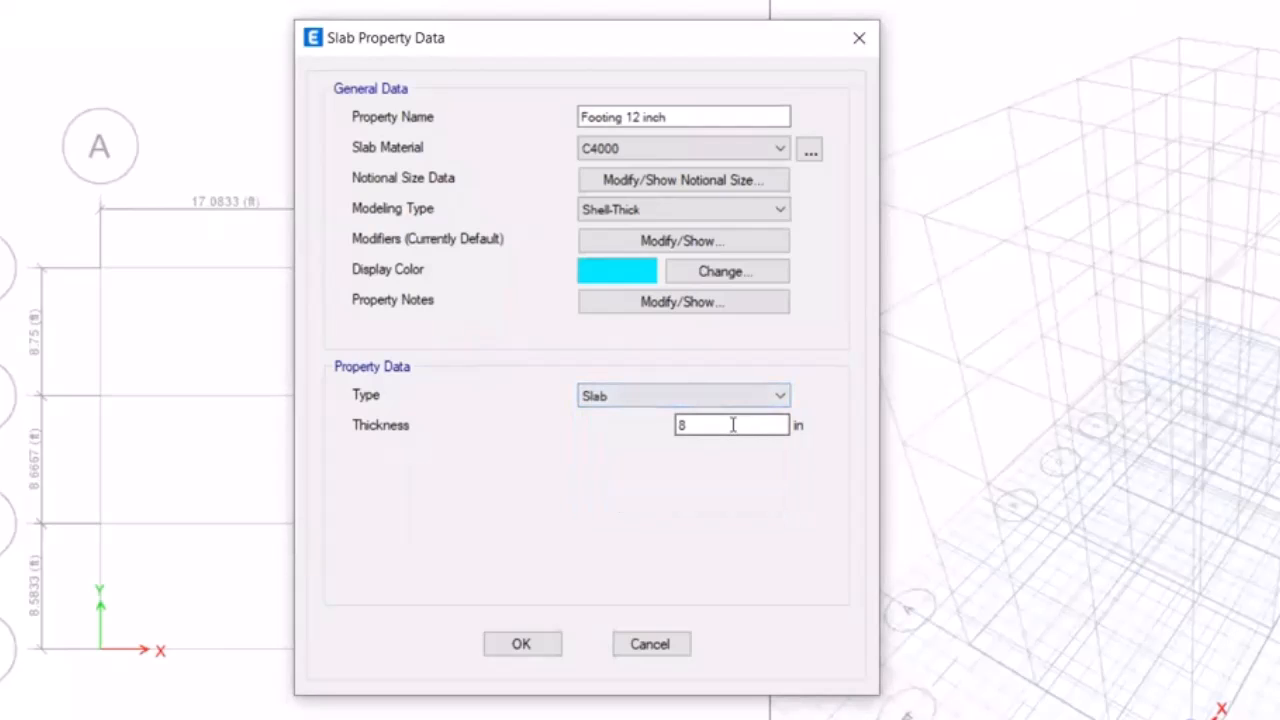
key(BackSpace)
text(12)
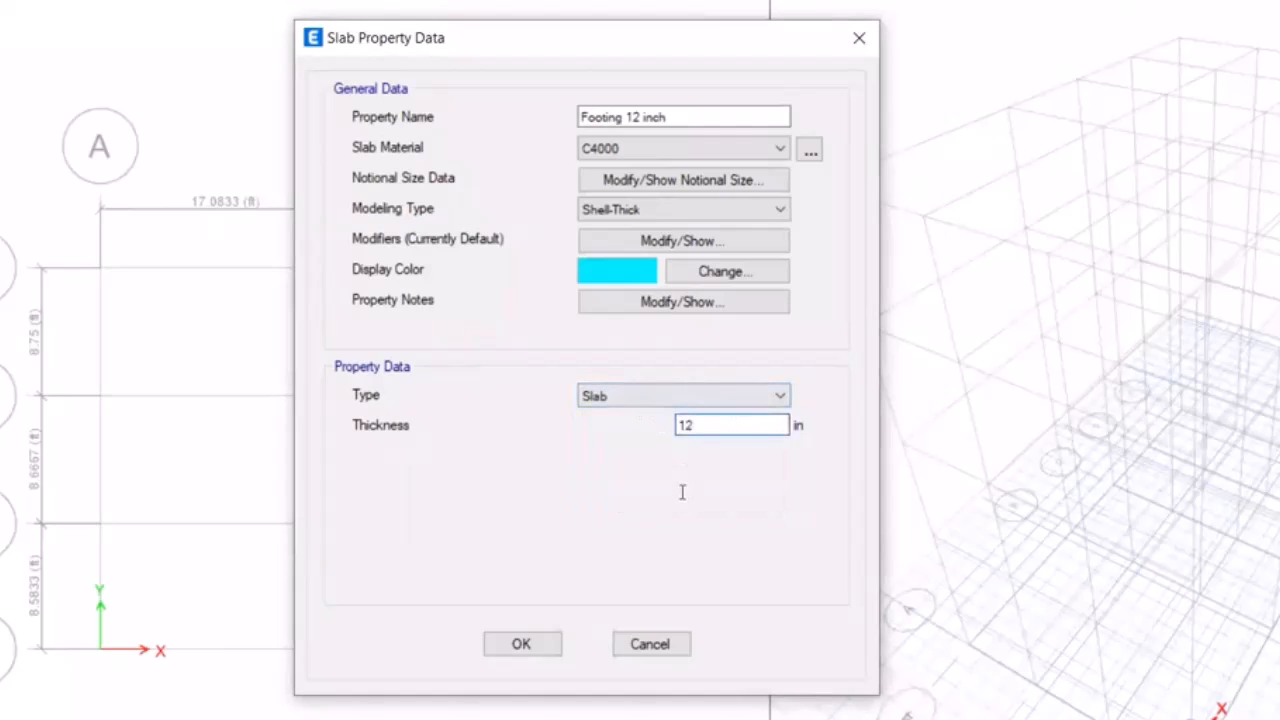
click(597, 231)
click(520, 563)
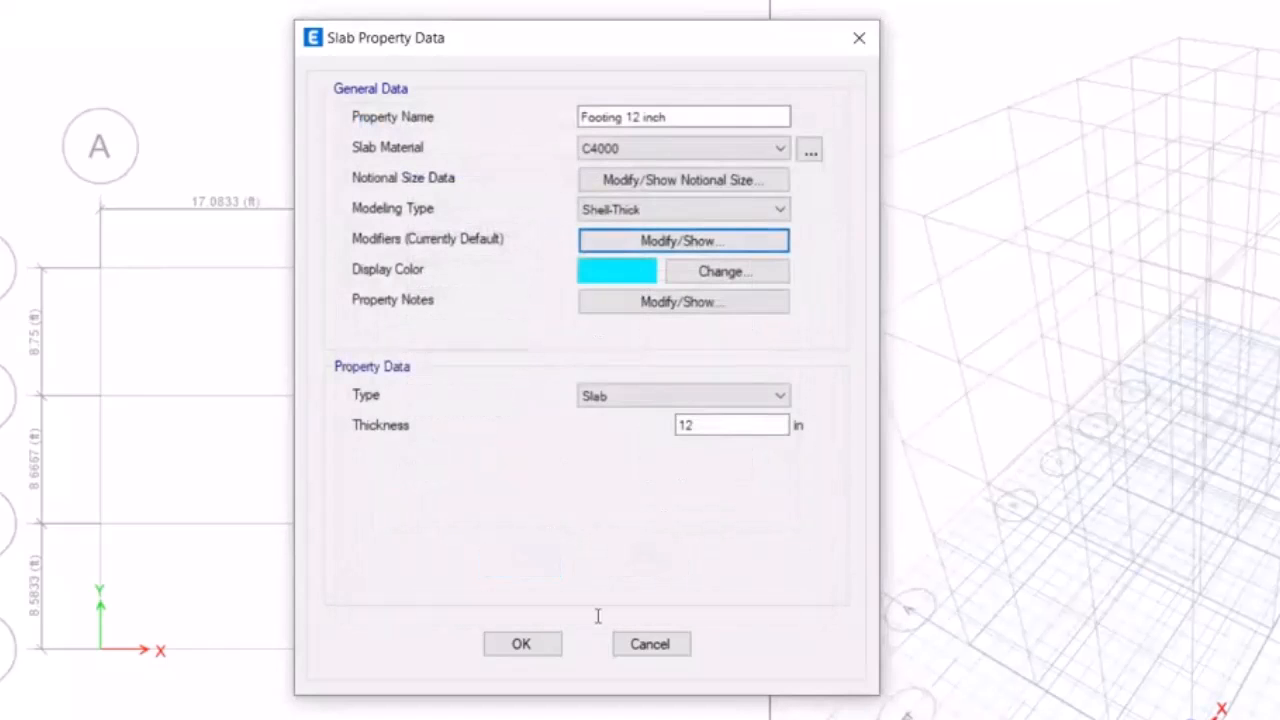
click(521, 644)
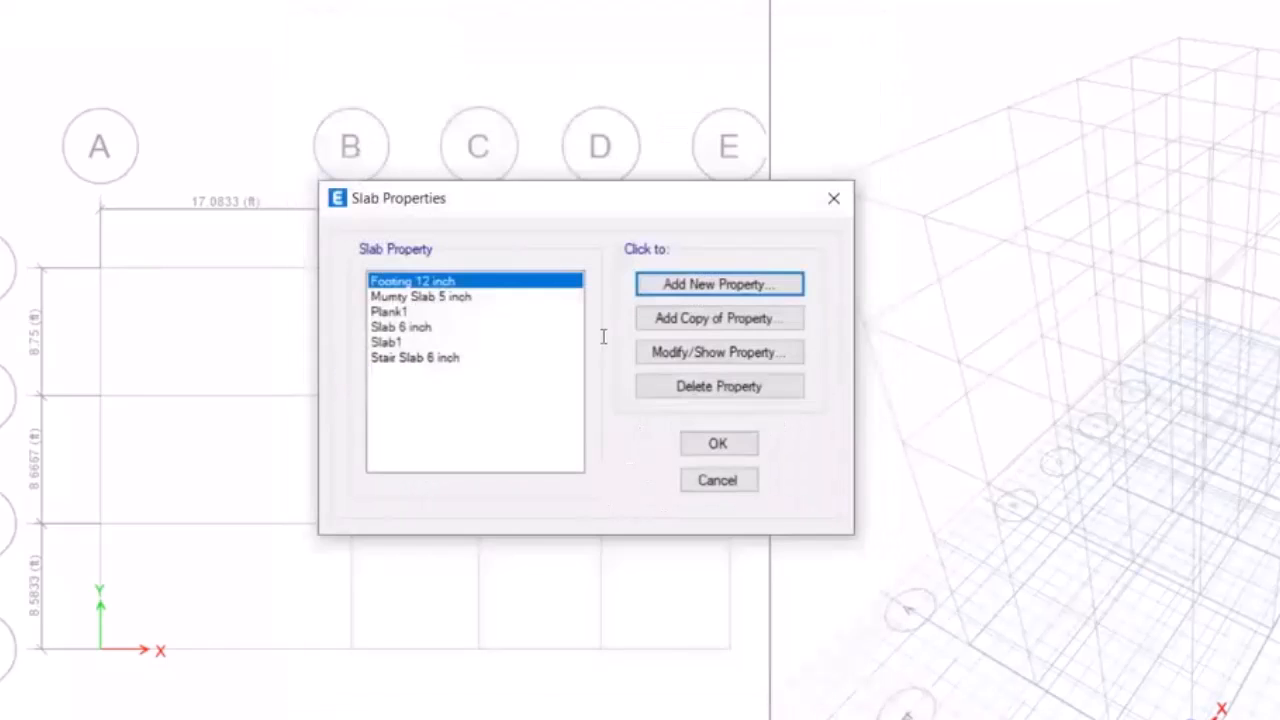
Add another slab property named "Footing 15 inch".
click(658, 284)
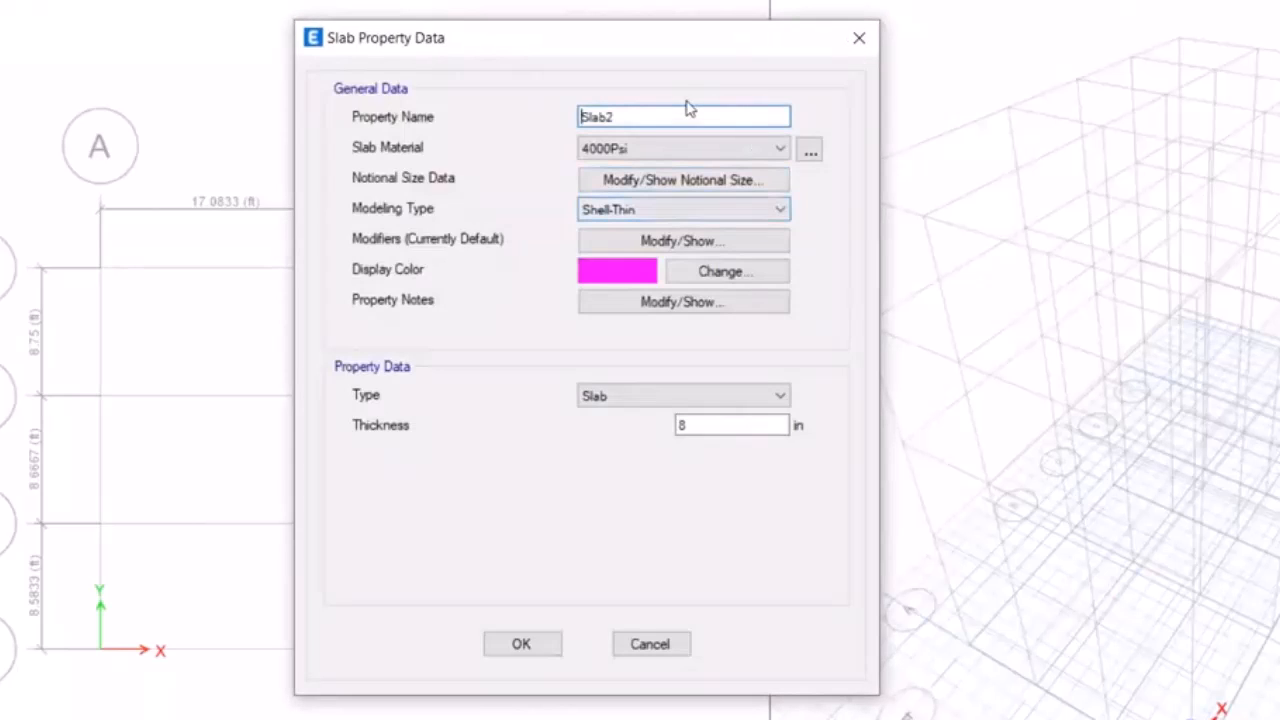
double_click(645, 117)
text(F)
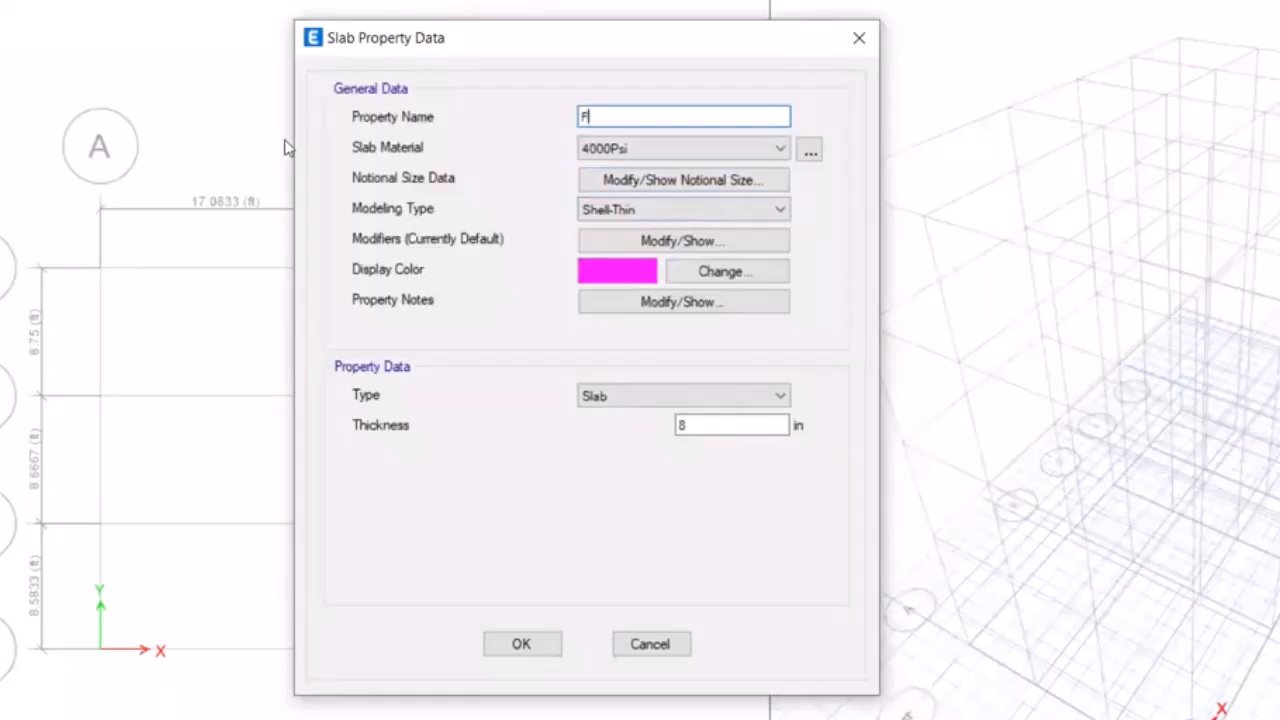
text(ooting 15 inch)
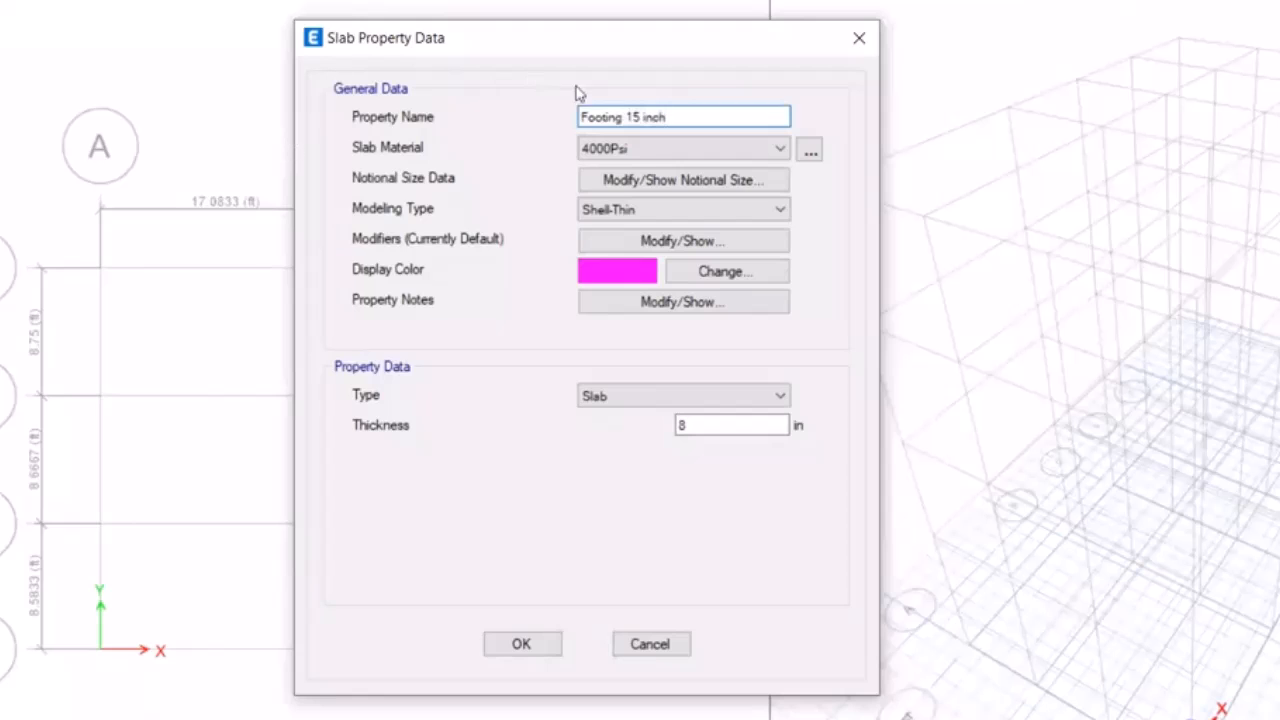
Set the 15 inch footing's modeling type to Shell-Thick and its thickness to 15 in, and accept the property.
click(643, 205)
click(612, 246)
drag(700, 425, 630, 435)
text(15)
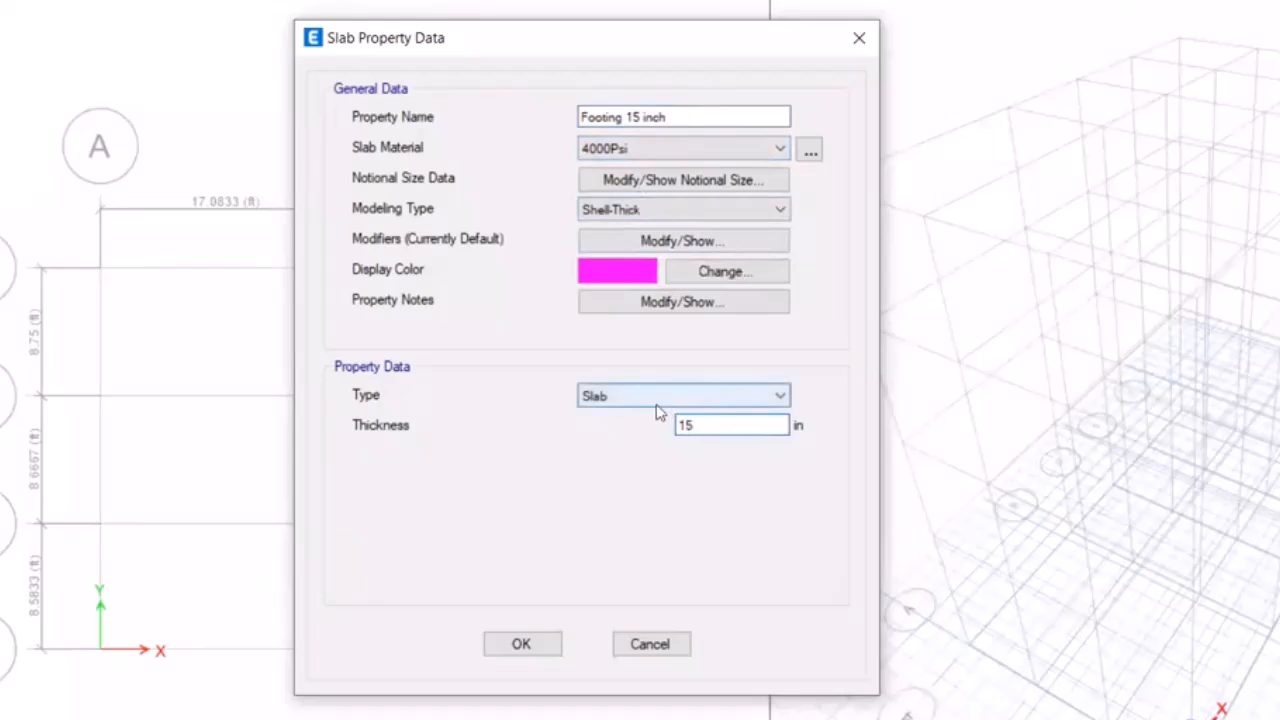
click(518, 648)
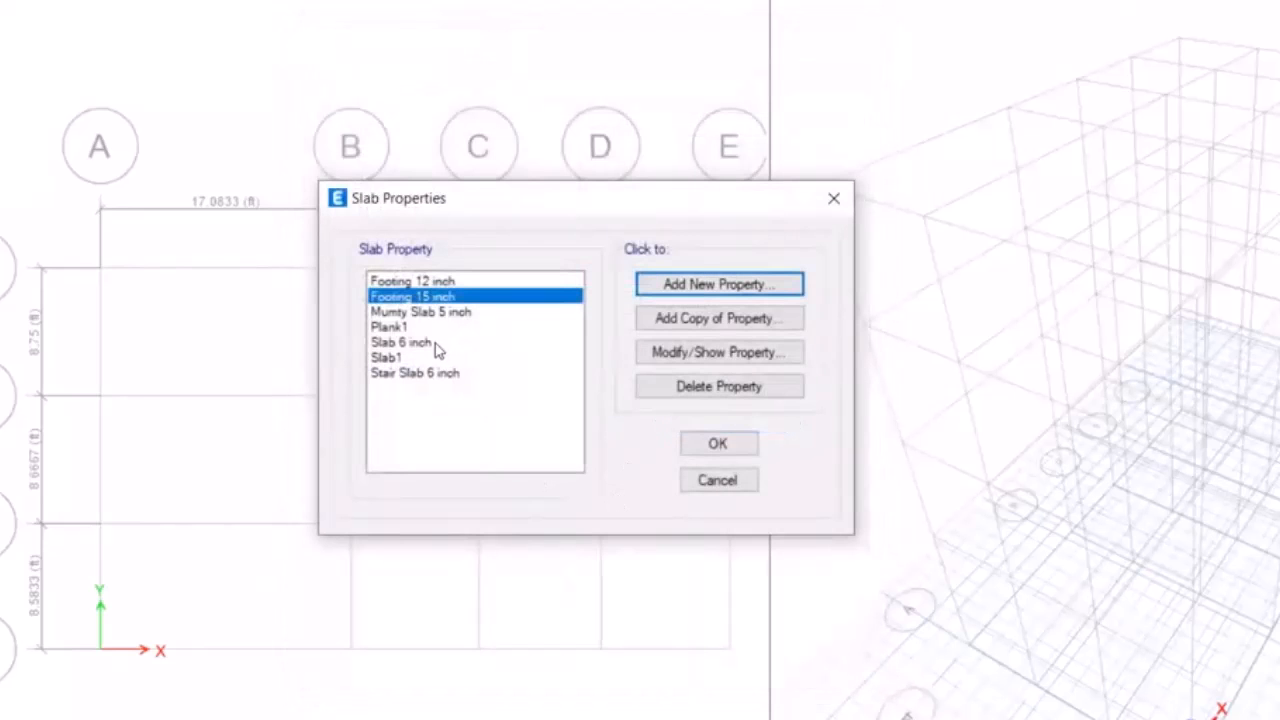
Review the settings of the Footing 12 inch property and close them without editing.
click(445, 283)
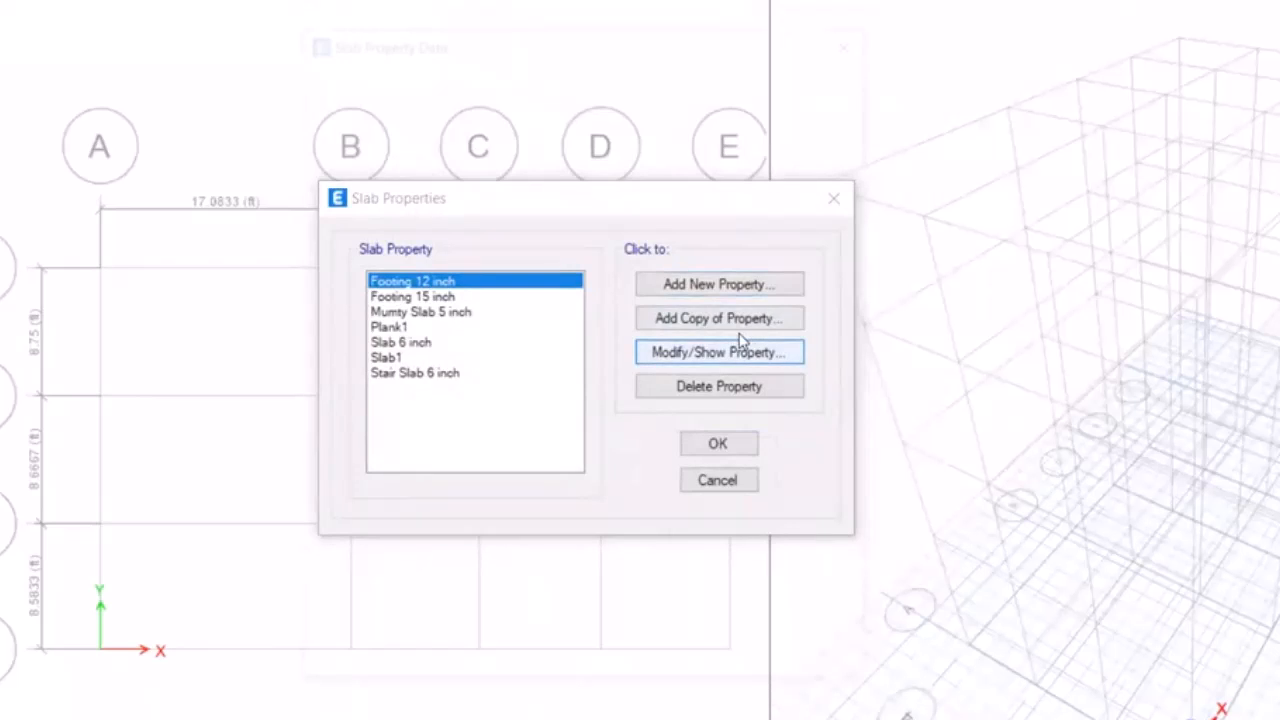
click(737, 350)
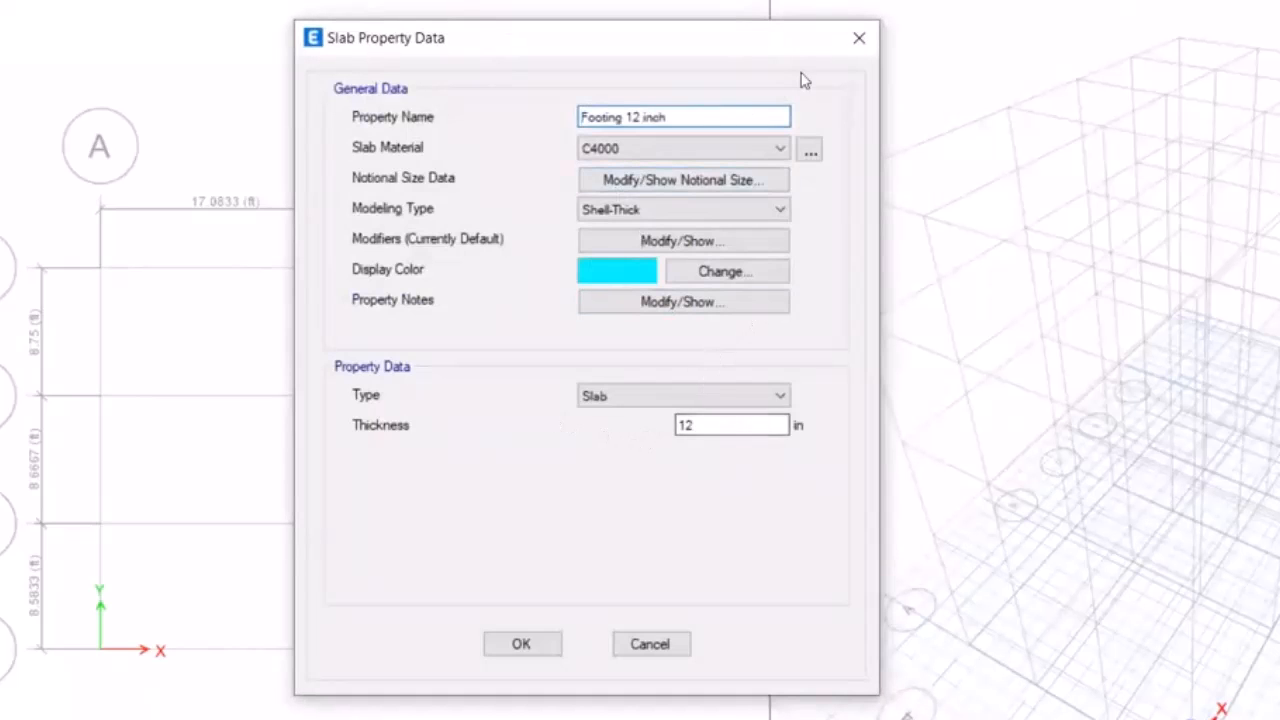
click(859, 38)
Add a new slab property named "Footing 18 inch" with the 4000Psi material.
click(705, 292)
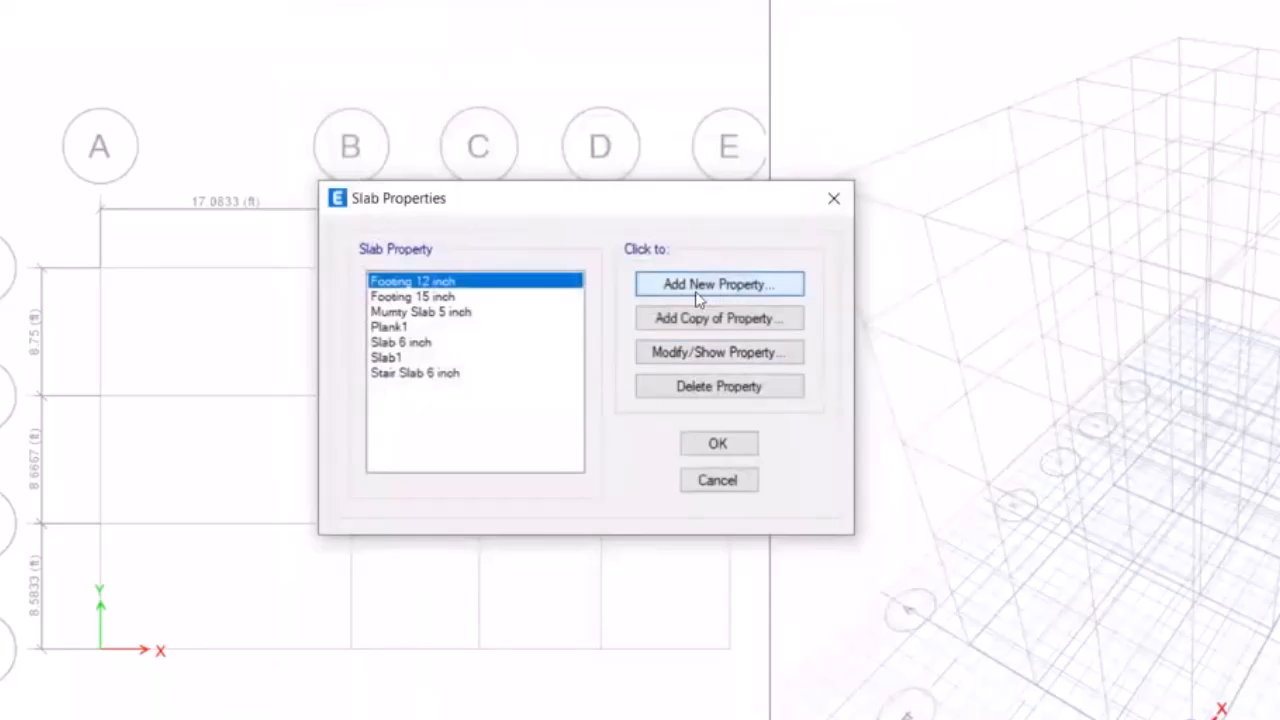
double_click(661, 114)
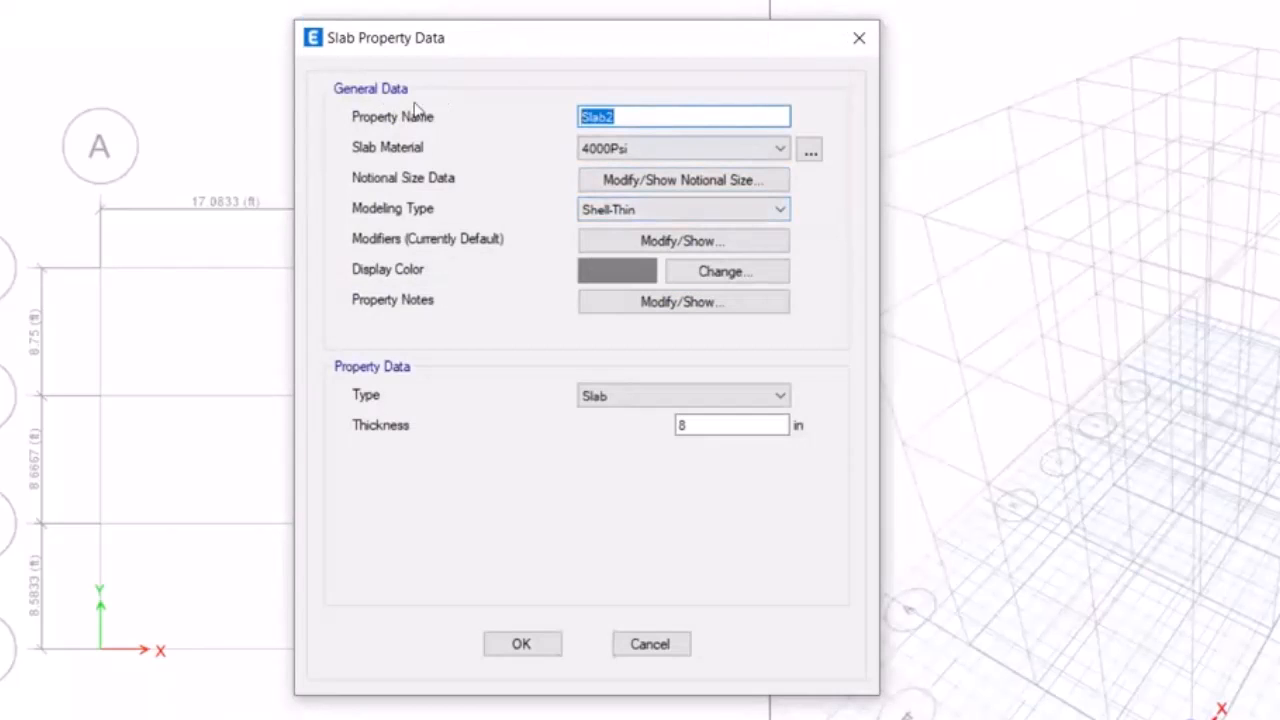
text(Footing 18 inch)
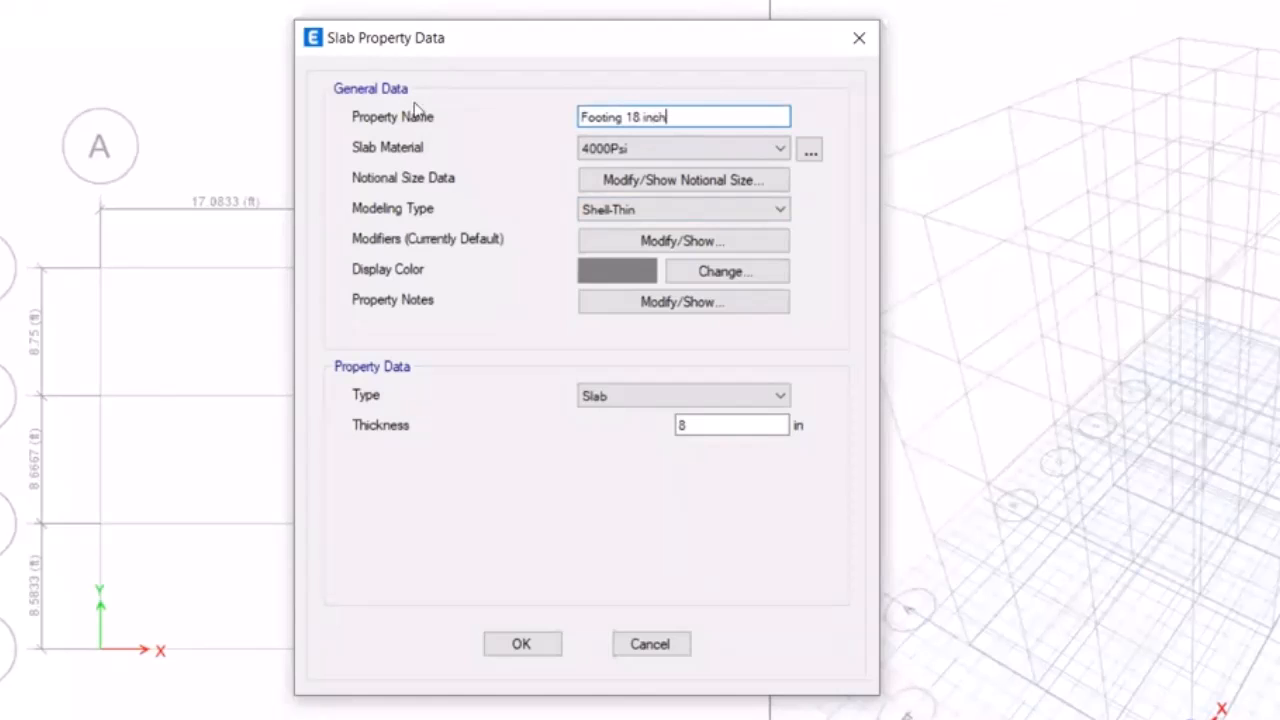
click(648, 147)
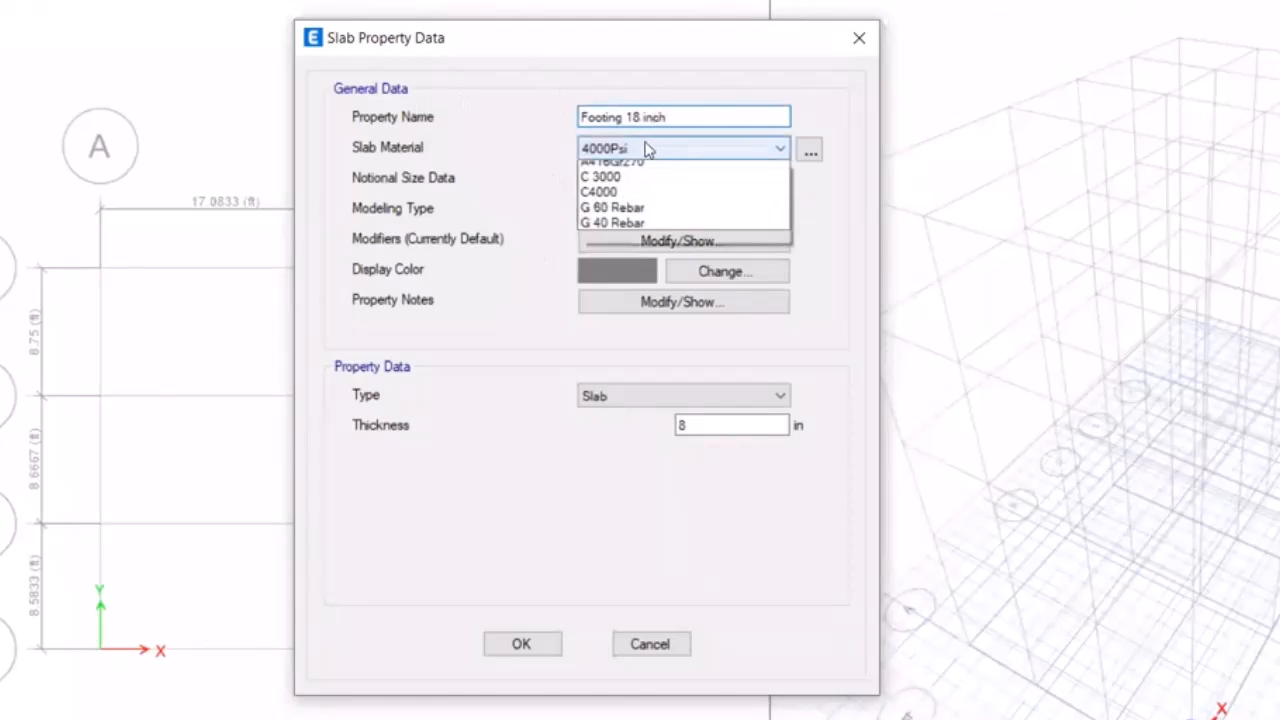
click(643, 168)
Set the 18 inch footing's modeling type to Shell-Thick and its thickness to 18 in, and accept the property.
click(628, 209)
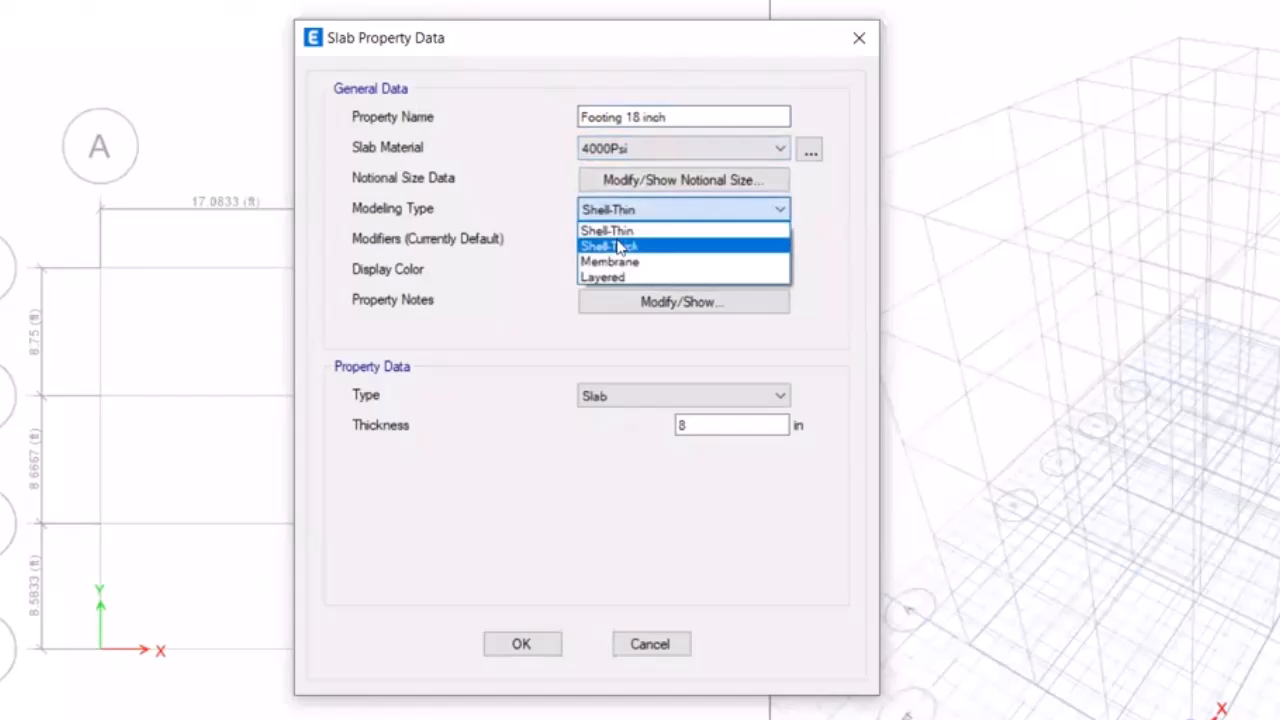
click(618, 244)
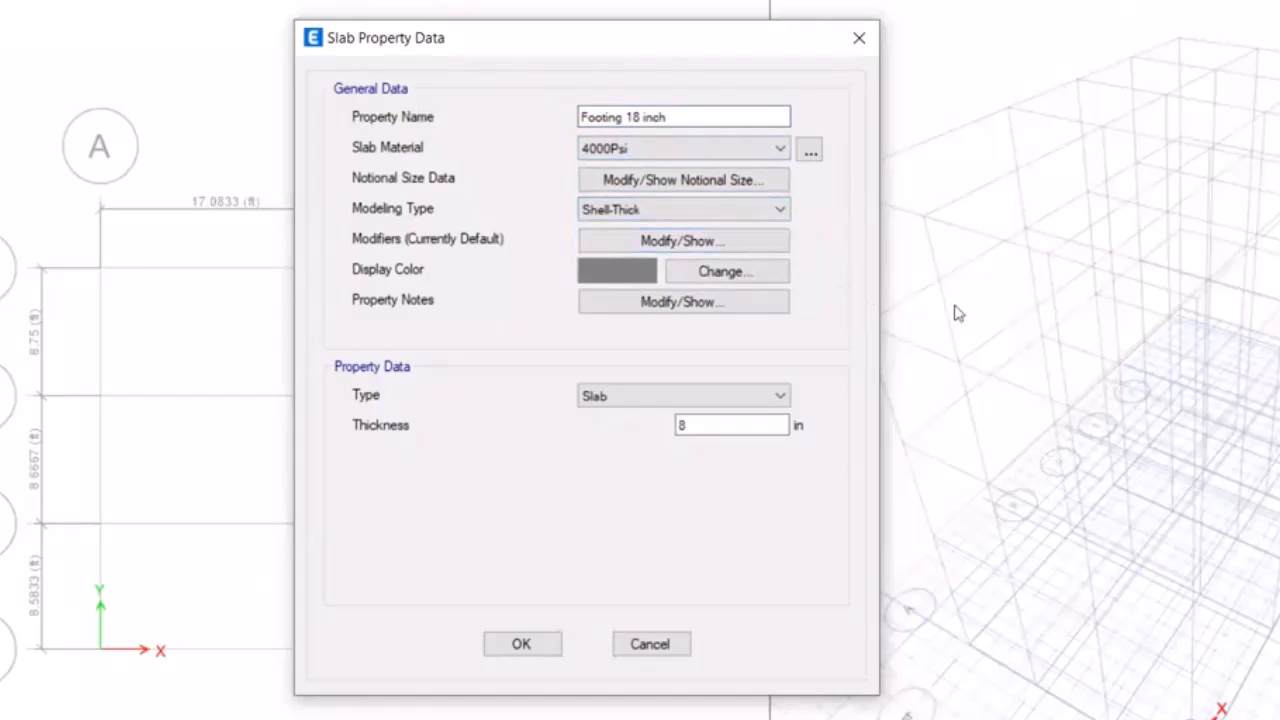
double_click(766, 420)
text(18)
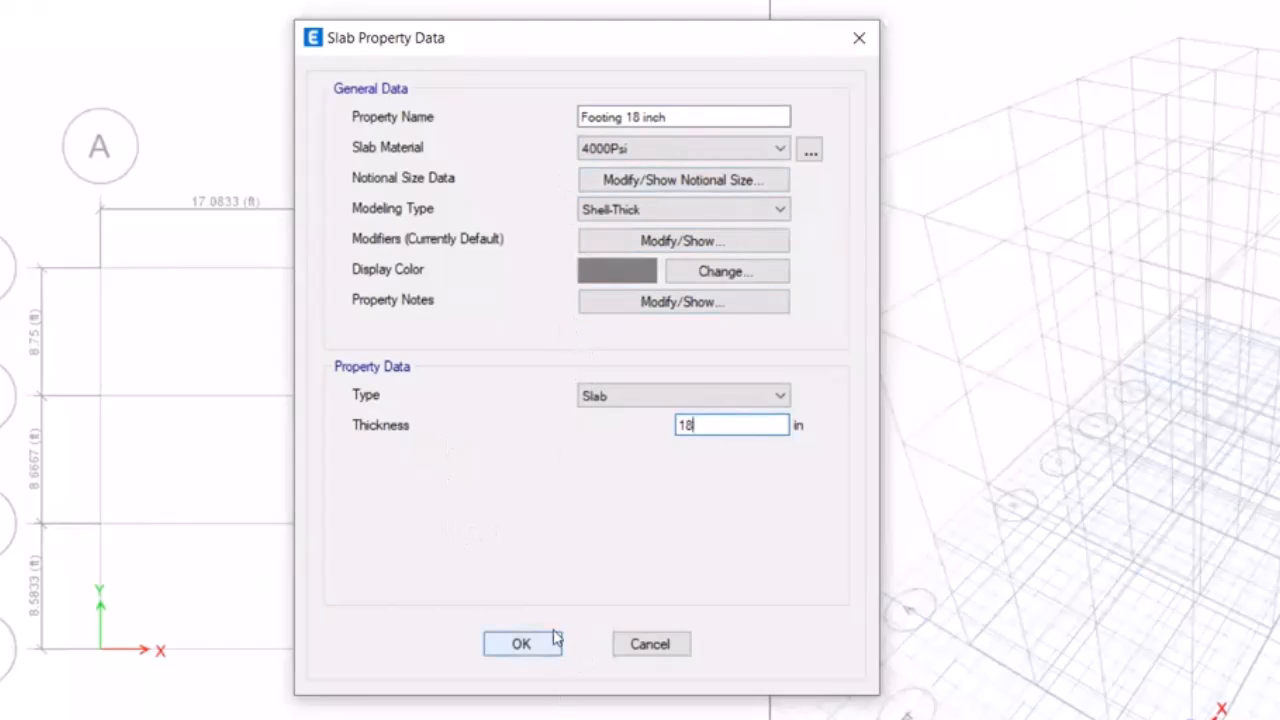
click(526, 645)
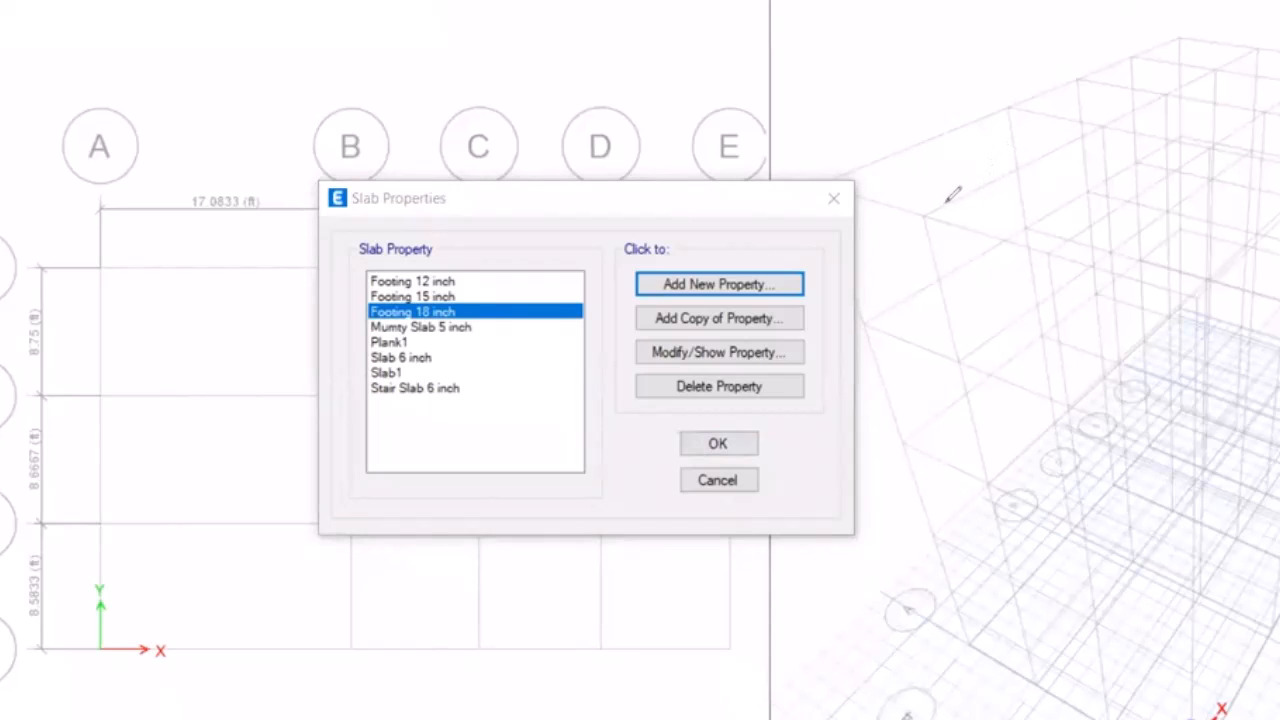
drag(947, 198, 1106, 201)
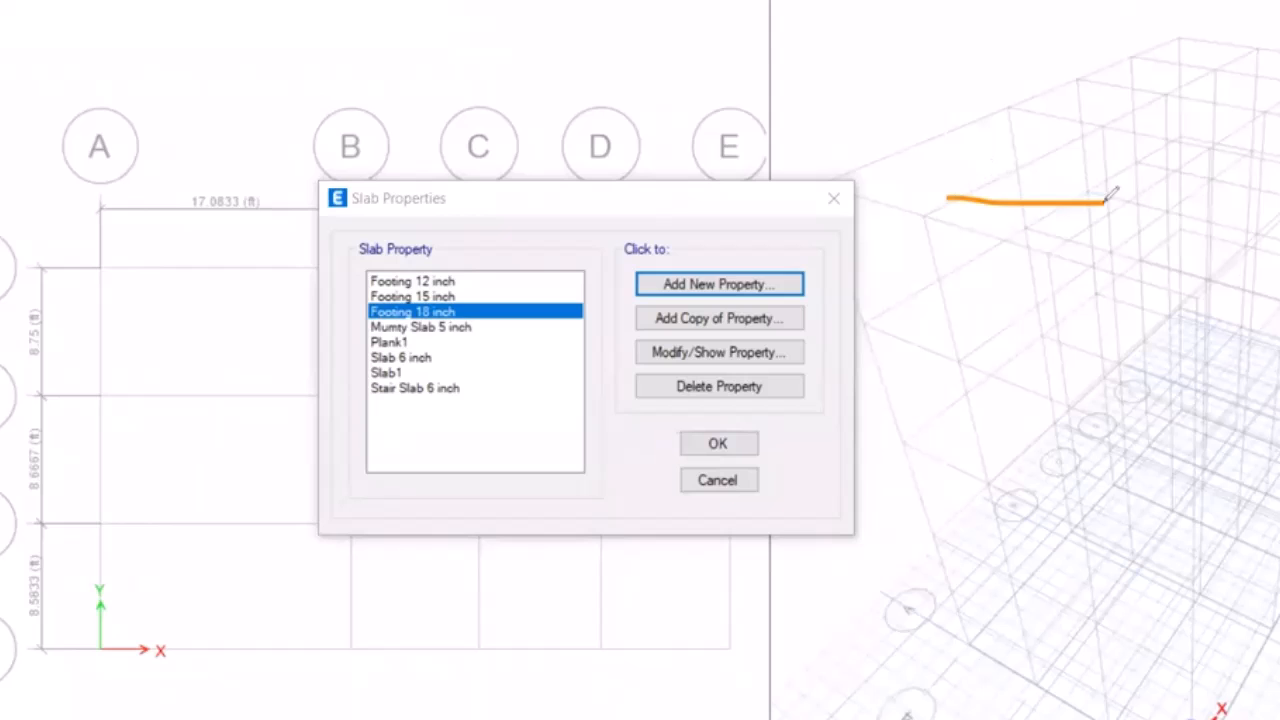
drag(970, 269, 1052, 272)
drag(944, 267, 1103, 267)
drag(962, 338, 1112, 326)
drag(960, 205, 985, 376)
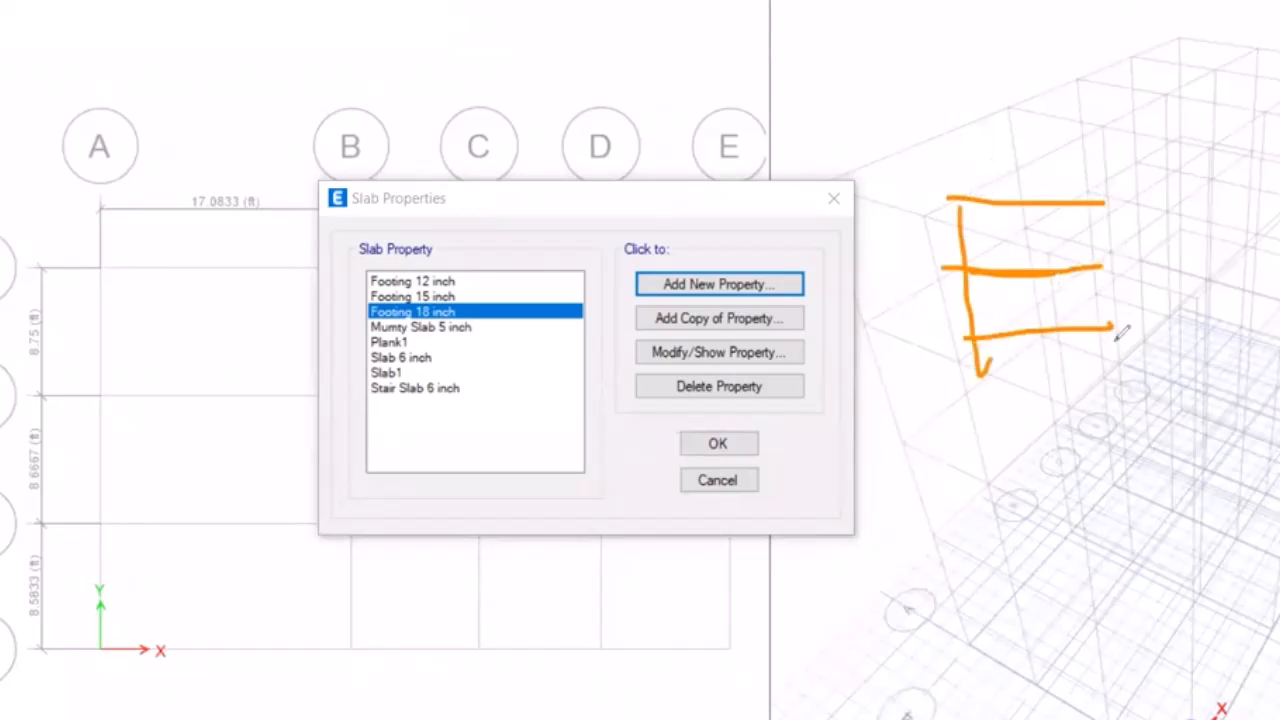
drag(1114, 340, 1098, 204)
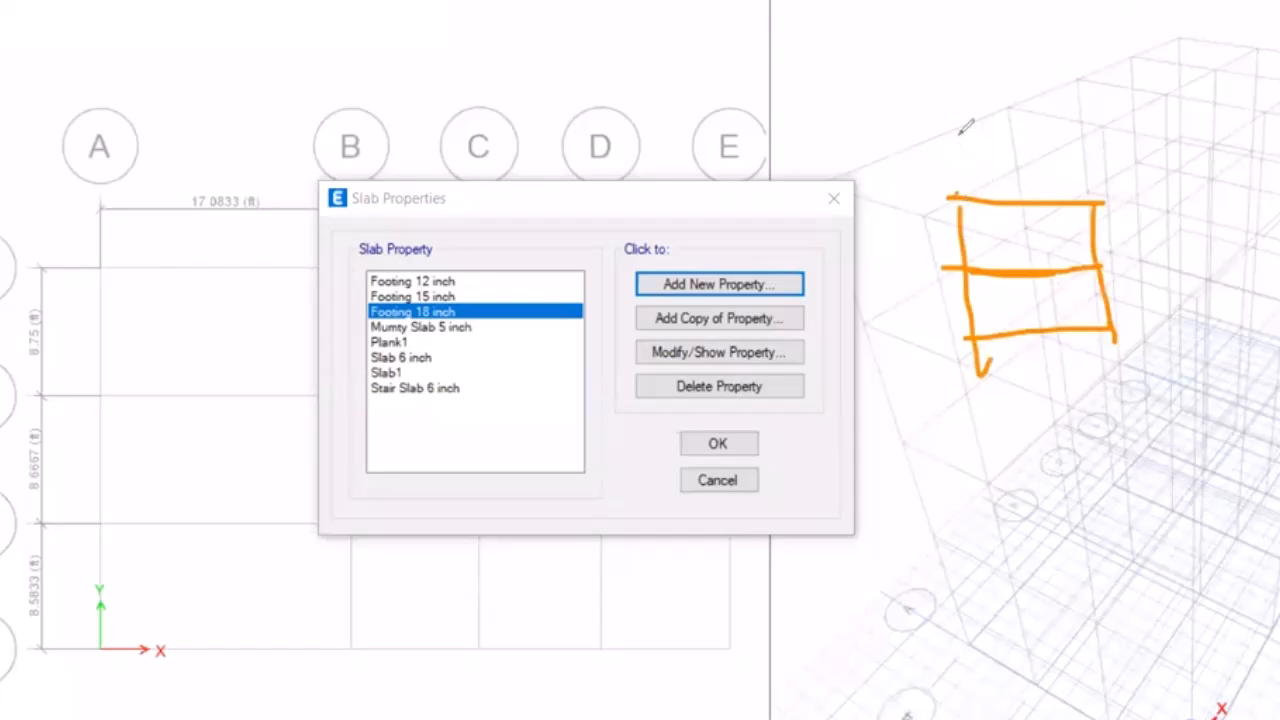
mouse_move(958, 200)
mouse_down()
mouse_move(1082, 142)
mouse_move(1086, 200)
mouse_up()
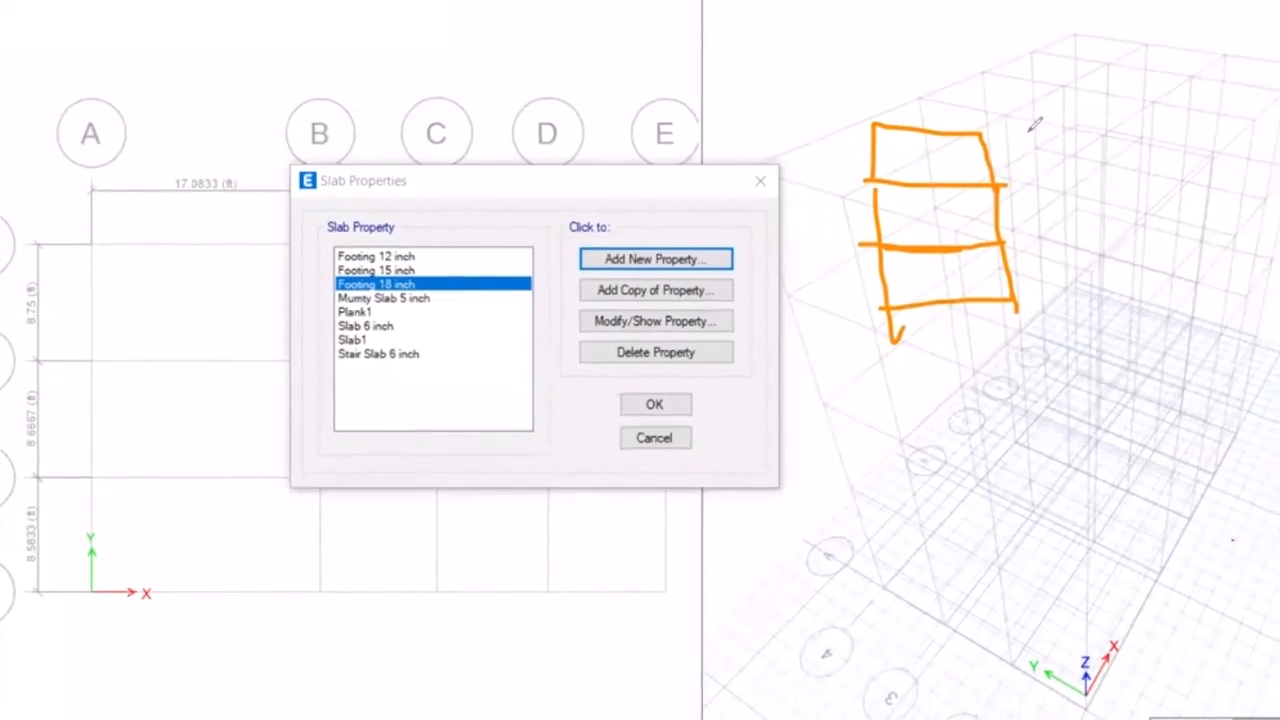
drag(1021, 112, 1030, 143)
drag(1028, 120, 1030, 157)
drag(1047, 97, 1054, 110)
mouse_move(1113, 67)
mouse_down()
mouse_move(1064, 207)
mouse_move(1128, 190)
mouse_move(1150, 140)
mouse_up()
mouse_move(1165, 72)
mouse_down()
mouse_move(1160, 152)
mouse_move(1240, 92)
mouse_up()
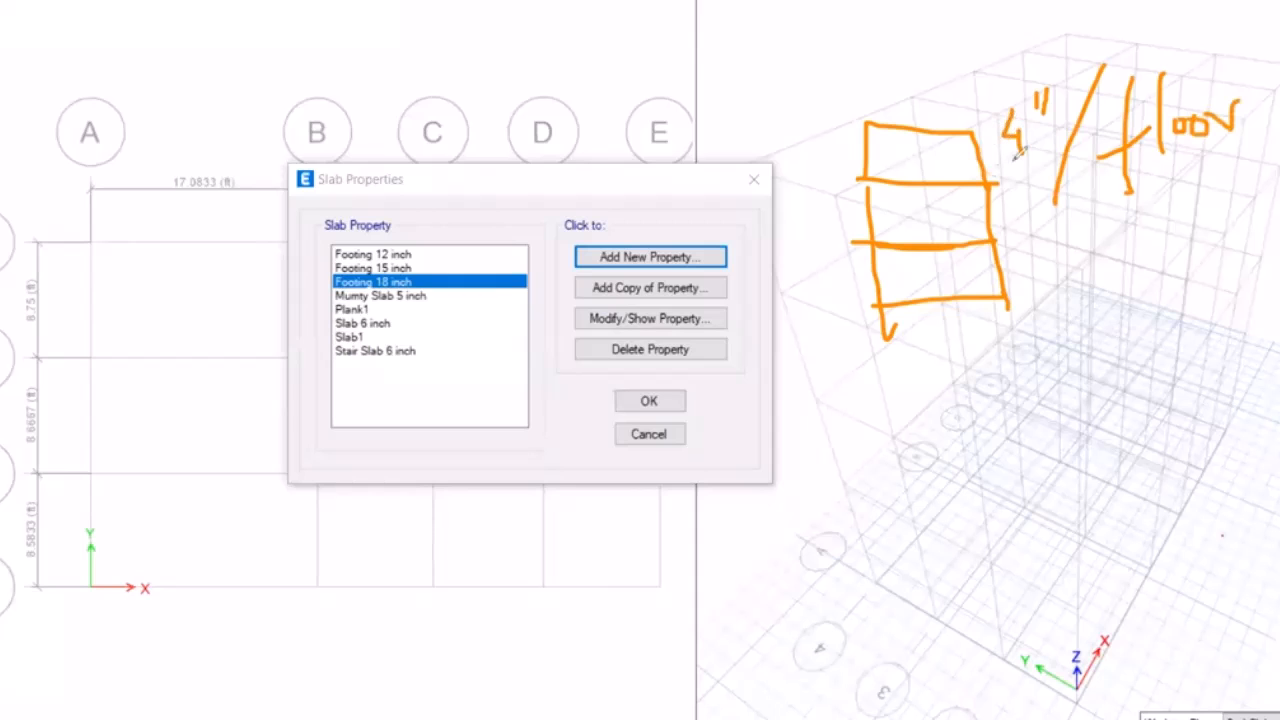
mouse_move(1018, 200)
mouse_down()
mouse_move(1010, 232)
mouse_move(1030, 226)
mouse_up()
mouse_move(1022, 212)
mouse_down()
mouse_move(1022, 240)
mouse_move(1040, 206)
mouse_up()
drag(1050, 264, 1068, 303)
mouse_move(1060, 270)
mouse_down()
mouse_move(1061, 307)
mouse_move(1079, 262)
mouse_up()
drag(1089, 252, 1088, 262)
mouse_move(1050, 358)
mouse_down()
mouse_move(1052, 392)
mouse_move(1112, 380)
mouse_up()
drag(1117, 330, 1115, 346)
drag(1132, 324, 1136, 334)
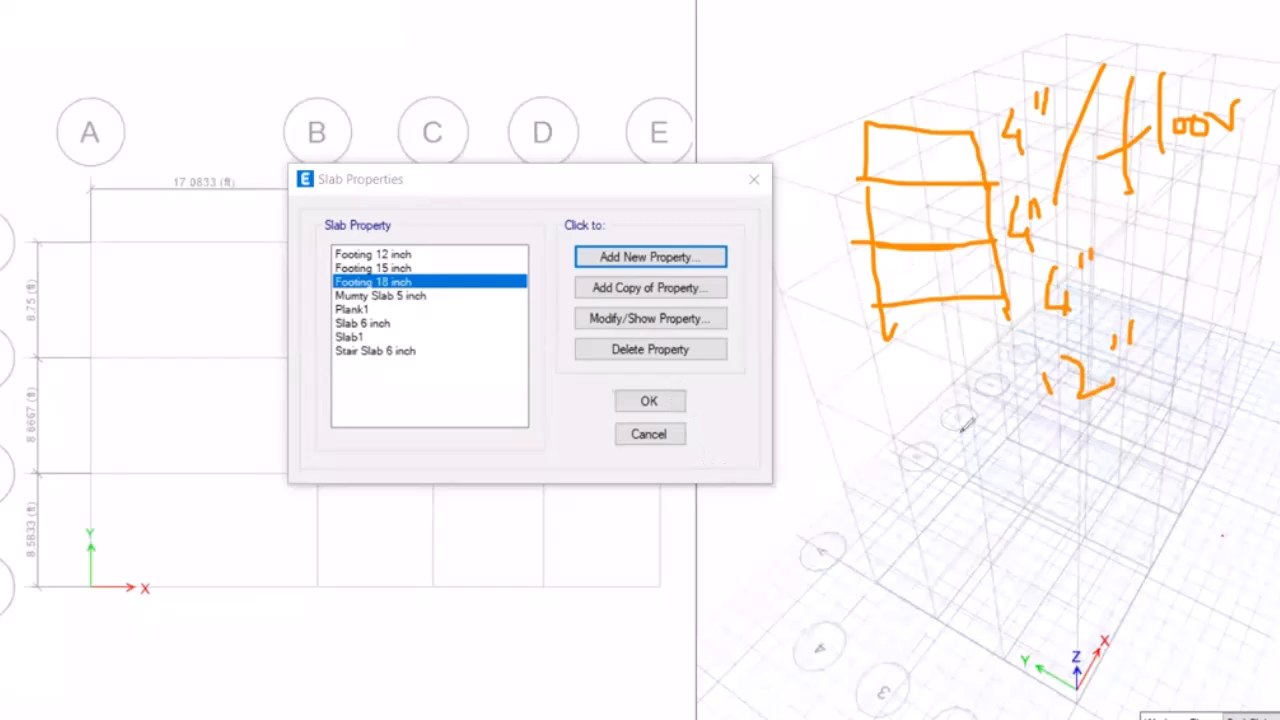
drag(958, 424, 930, 614)
drag(952, 504, 955, 516)
drag(972, 478, 1040, 549)
mouse_move(1063, 476)
mouse_down()
mouse_move(1066, 501)
mouse_move(1115, 452)
mouse_up()
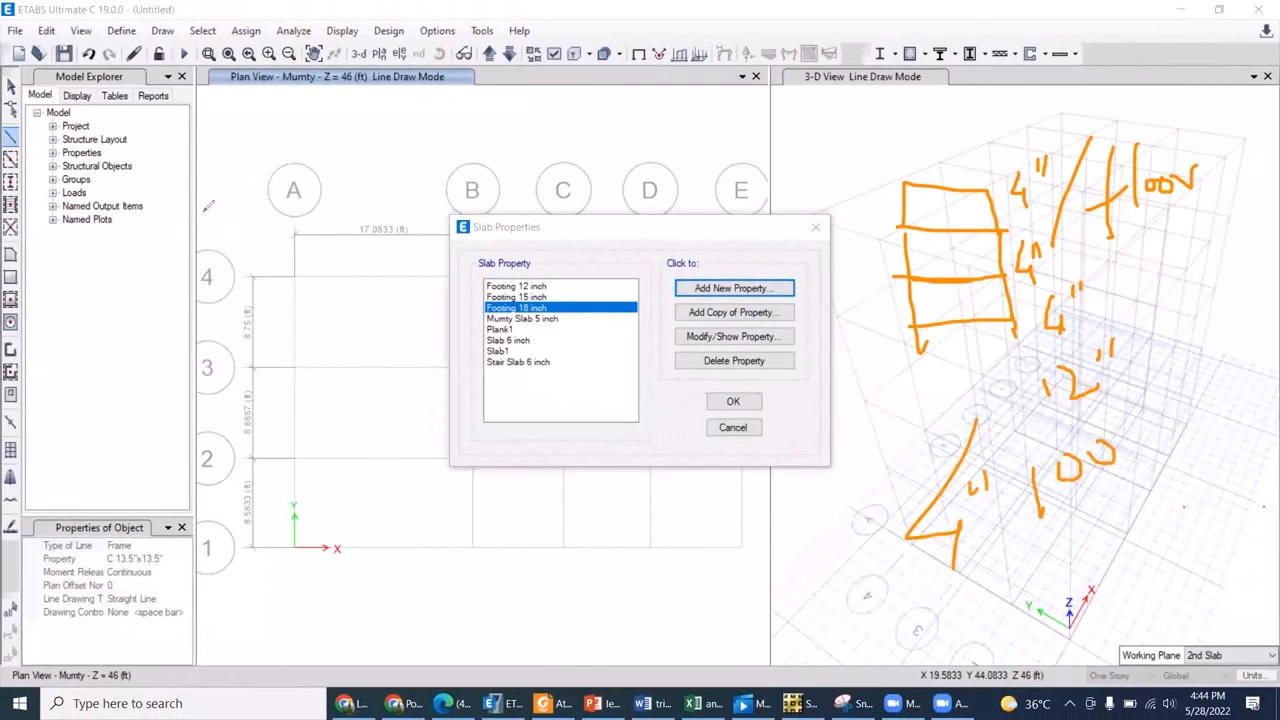
mouse_move(209, 206)
mouse_down()
mouse_move(226, 231)
mouse_move(243, 206)
mouse_move(283, 212)
mouse_up()
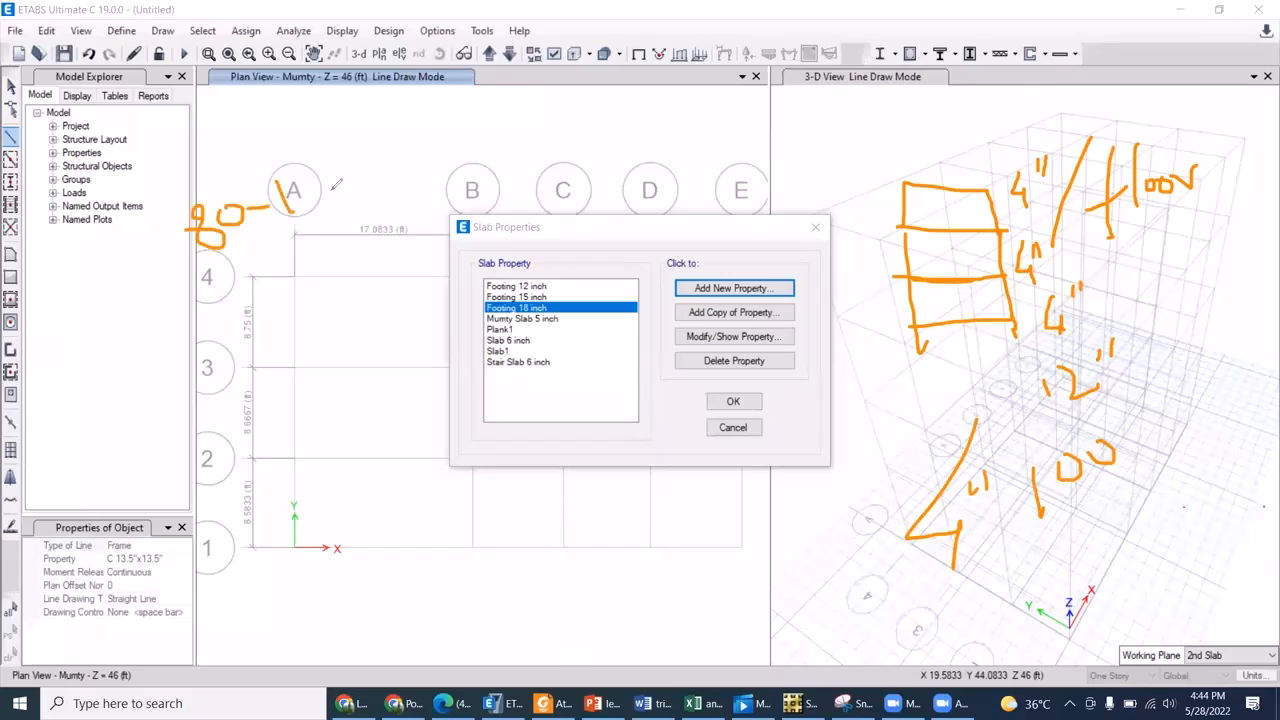
drag(318, 168, 358, 178)
drag(358, 153, 360, 177)
drag(196, 274, 218, 328)
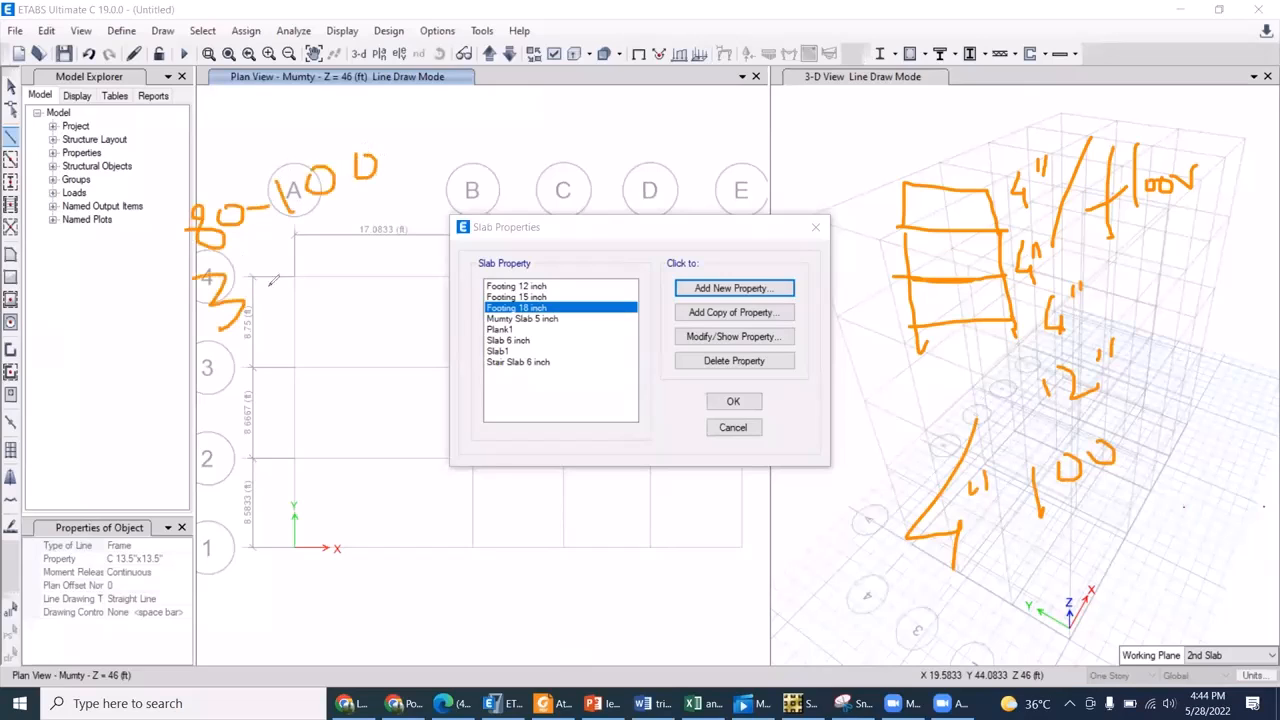
mouse_move(300, 248)
mouse_down()
mouse_move(270, 290)
mouse_move(324, 236)
mouse_up()
drag(342, 250, 412, 222)
drag(437, 153, 458, 205)
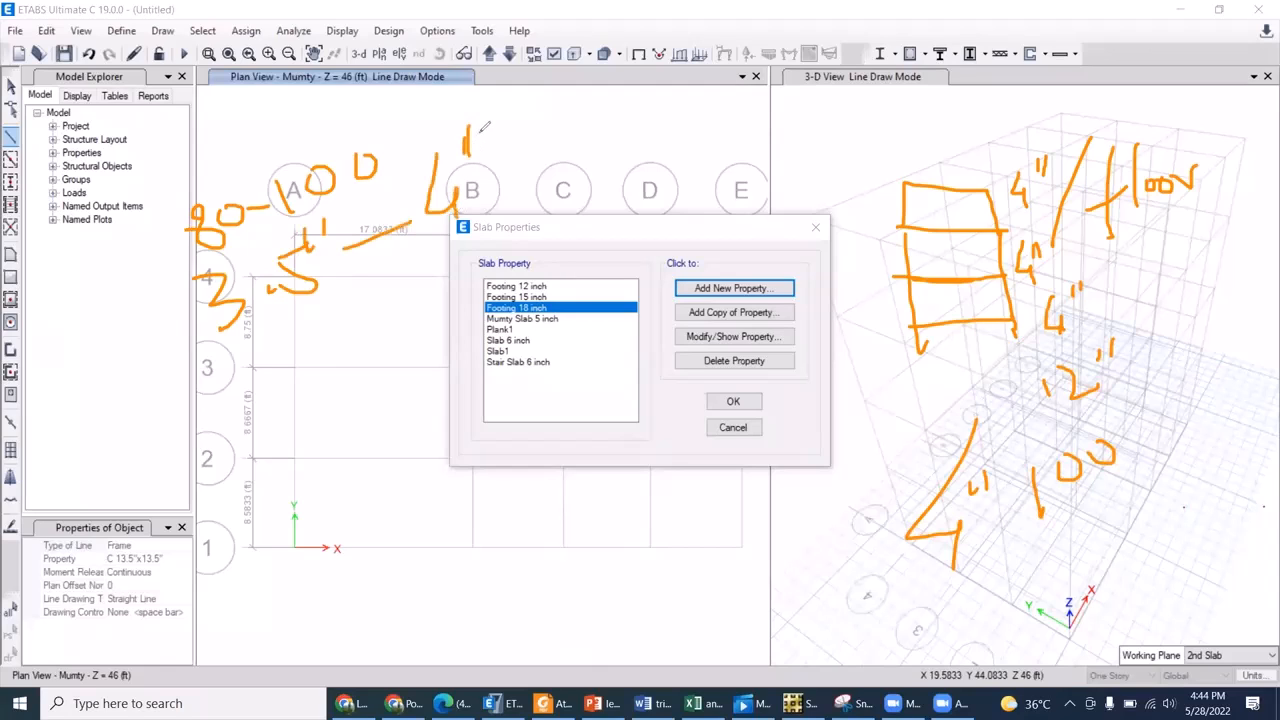
drag(478, 128, 478, 155)
drag(210, 345, 597, 216)
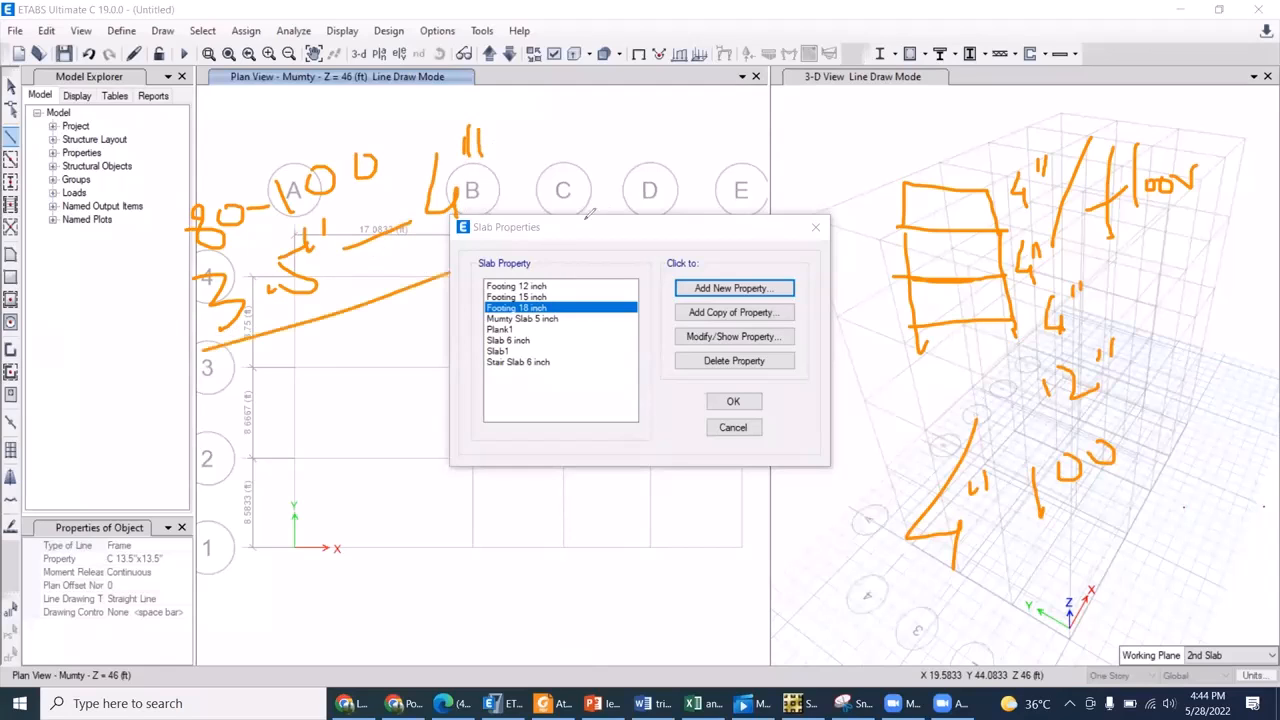
drag(267, 352, 316, 483)
drag(276, 437, 325, 411)
drag(330, 356, 360, 418)
mouse_move(390, 366)
mouse_down()
mouse_move(374, 380)
mouse_move(390, 368)
mouse_up()
mouse_move(418, 356)
mouse_down()
mouse_move(406, 370)
mouse_move(420, 362)
mouse_up()
drag(424, 368, 462, 362)
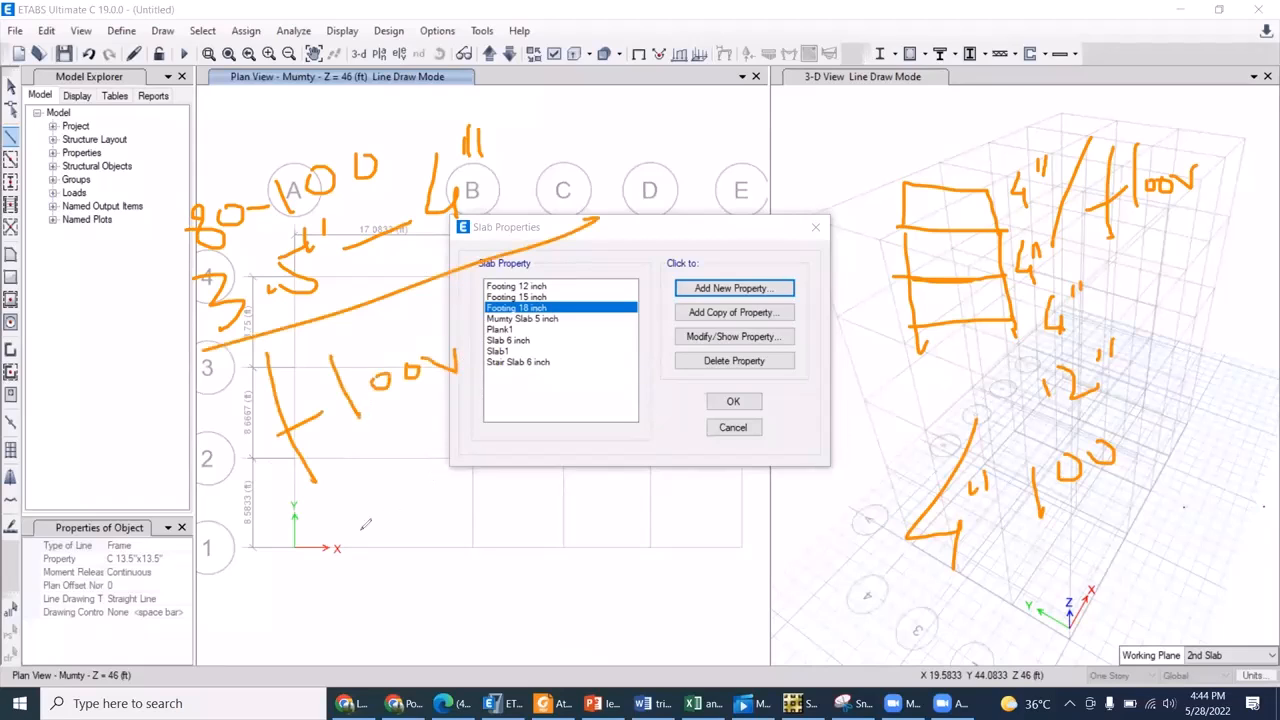